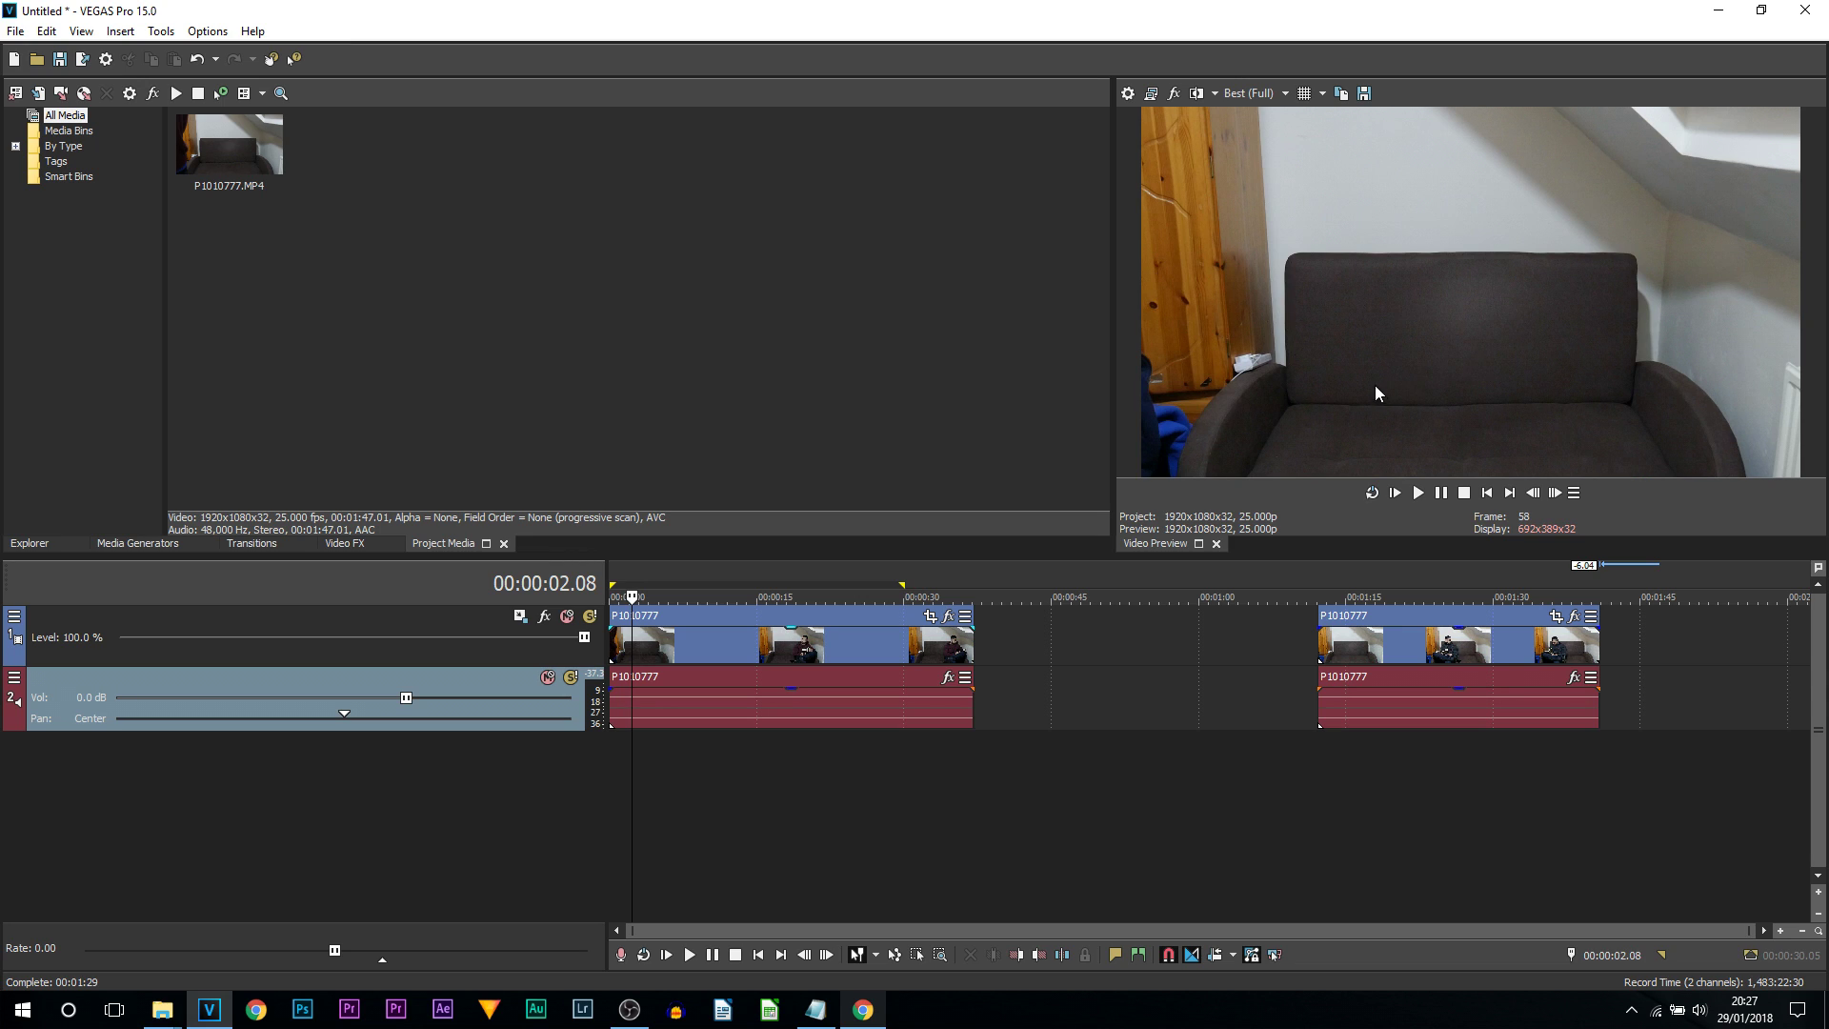
# Scrub through both clips, then park the cursor at 00:00:02.01 on an empty-sofa frame
pyautogui.click(614, 650)
pyautogui.moveTo(616, 812); pyautogui.dragTo(632, 817)
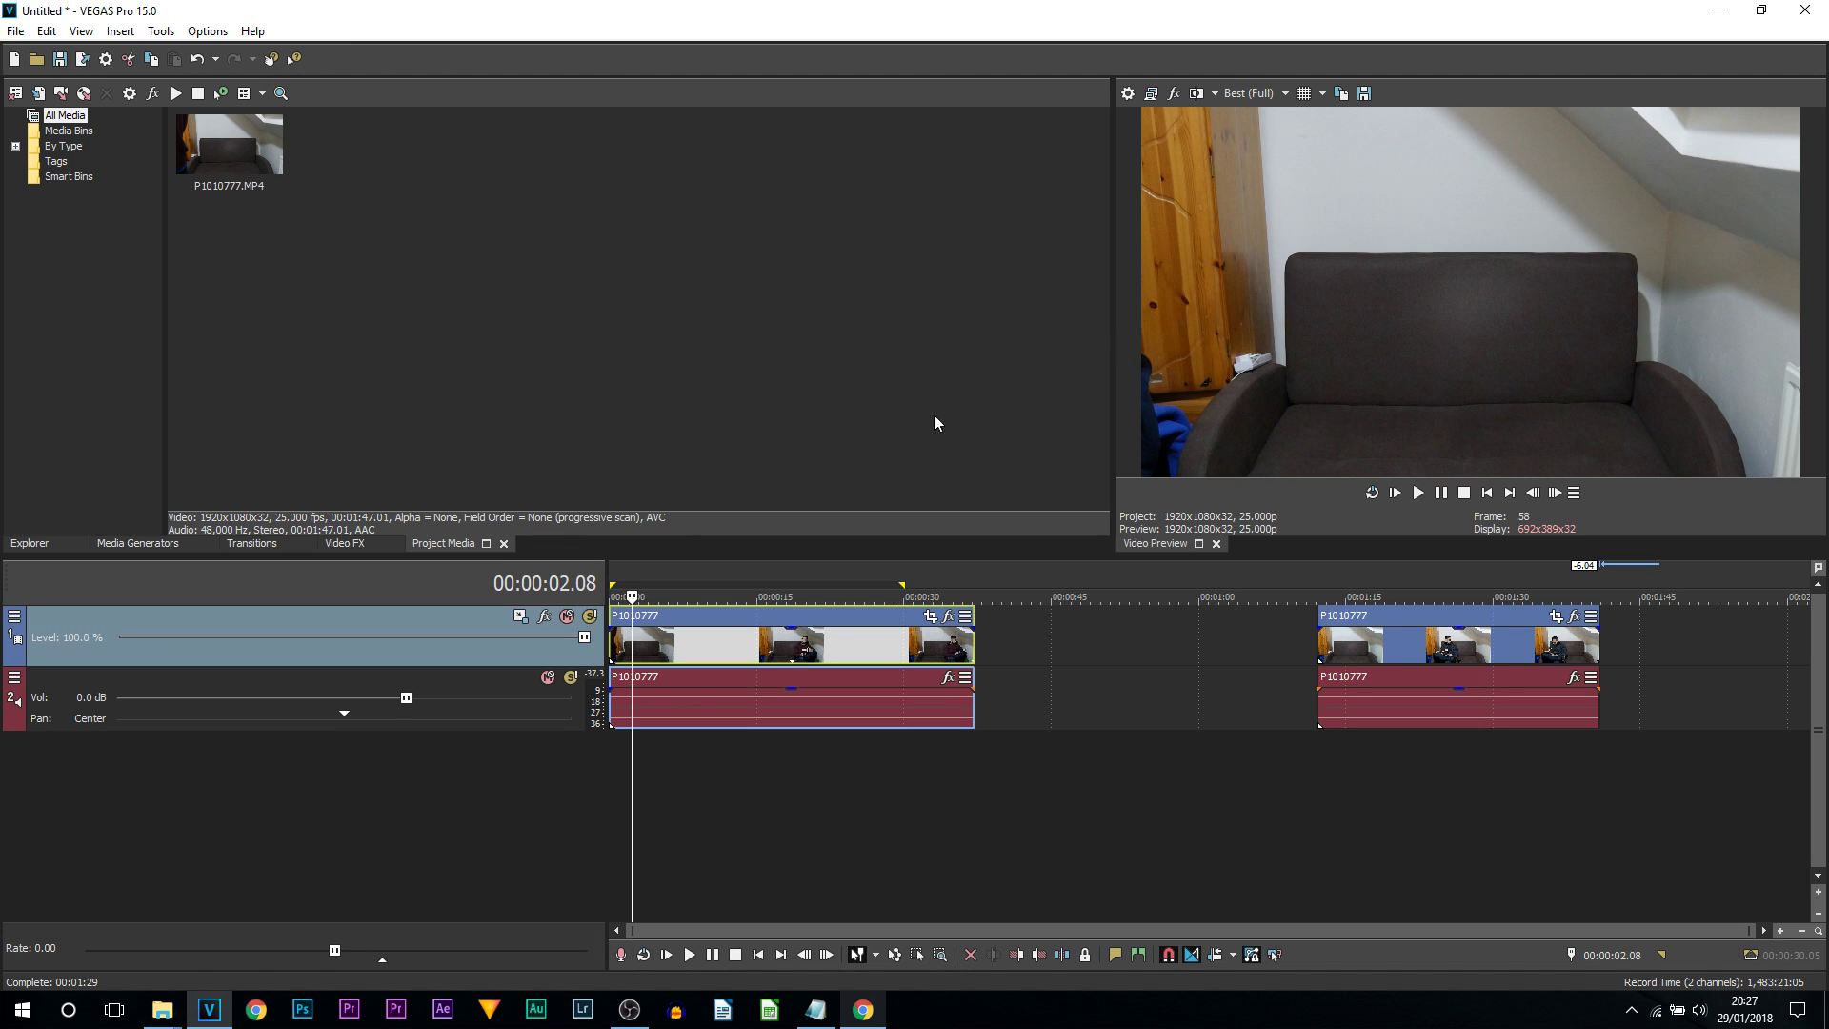
pyautogui.moveTo(629, 792); pyautogui.dragTo(913, 812)
pyautogui.click(1351, 793)
pyautogui.moveTo(1352, 786); pyautogui.dragTo(1460, 804)
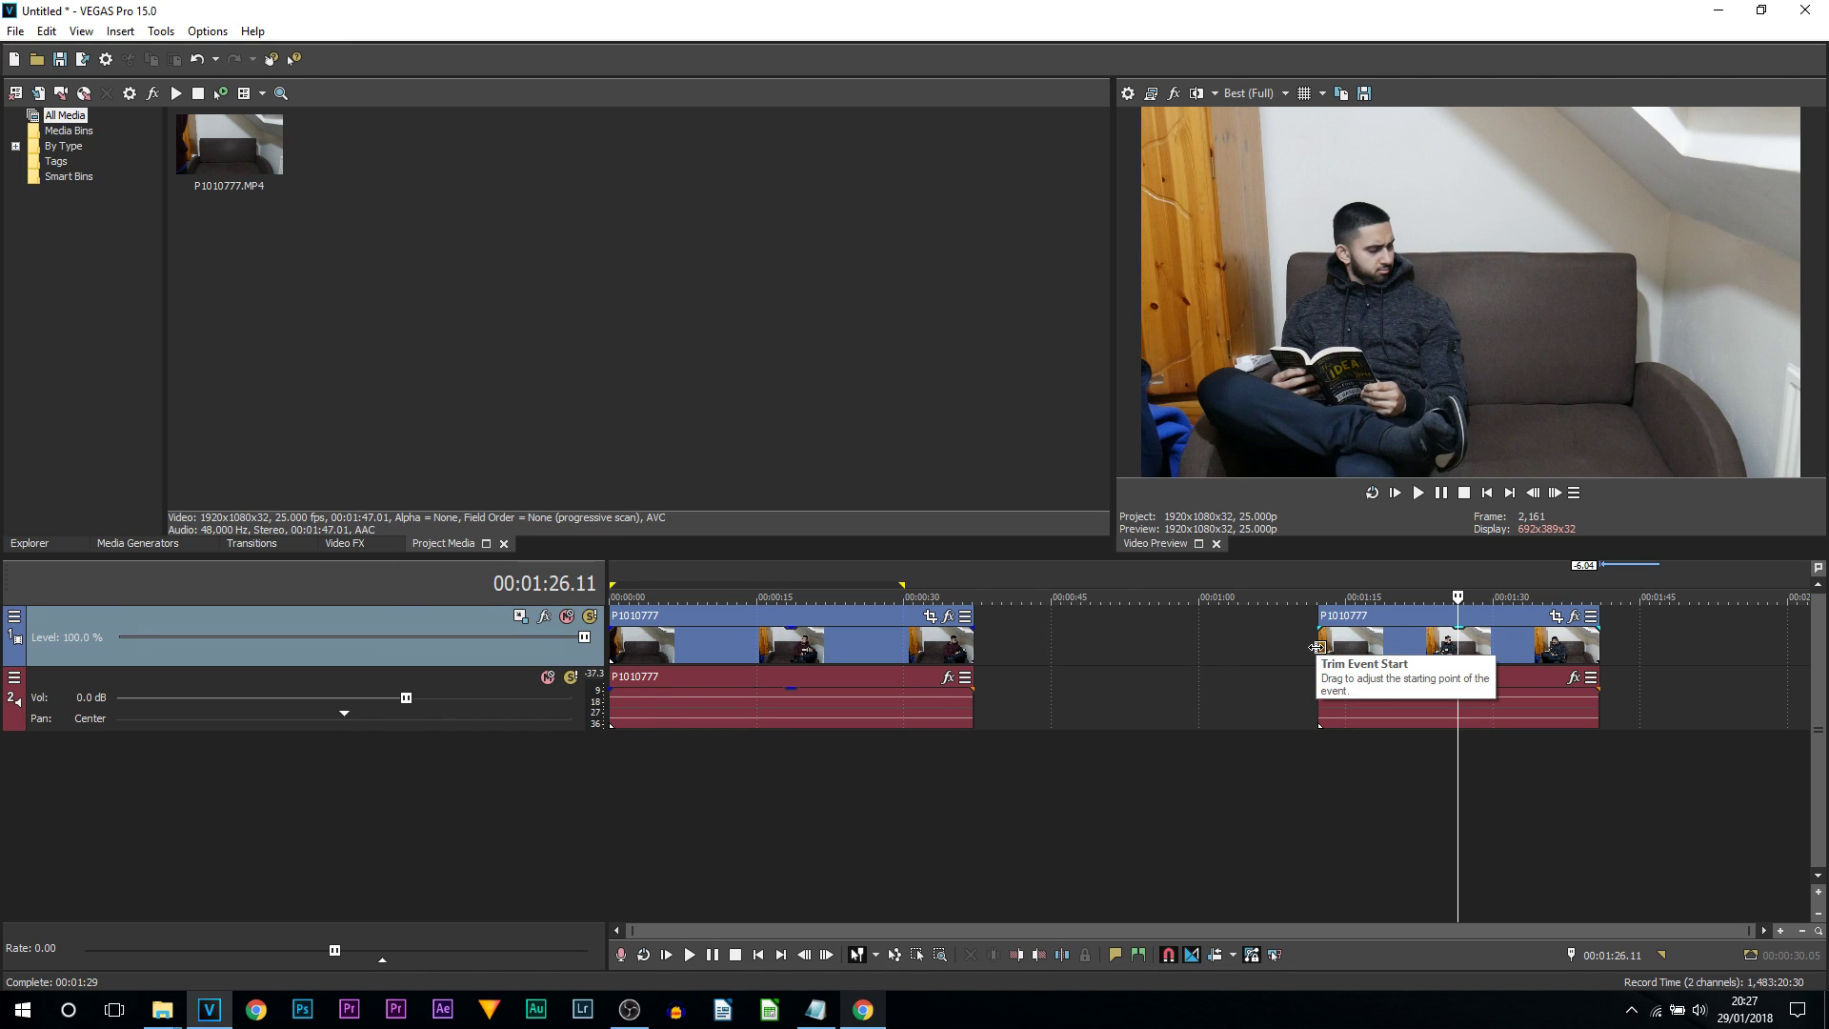
pyautogui.click(618, 596)
pyautogui.scroll(4, 753, 783)
pyautogui.scroll(-2, 728, 786)
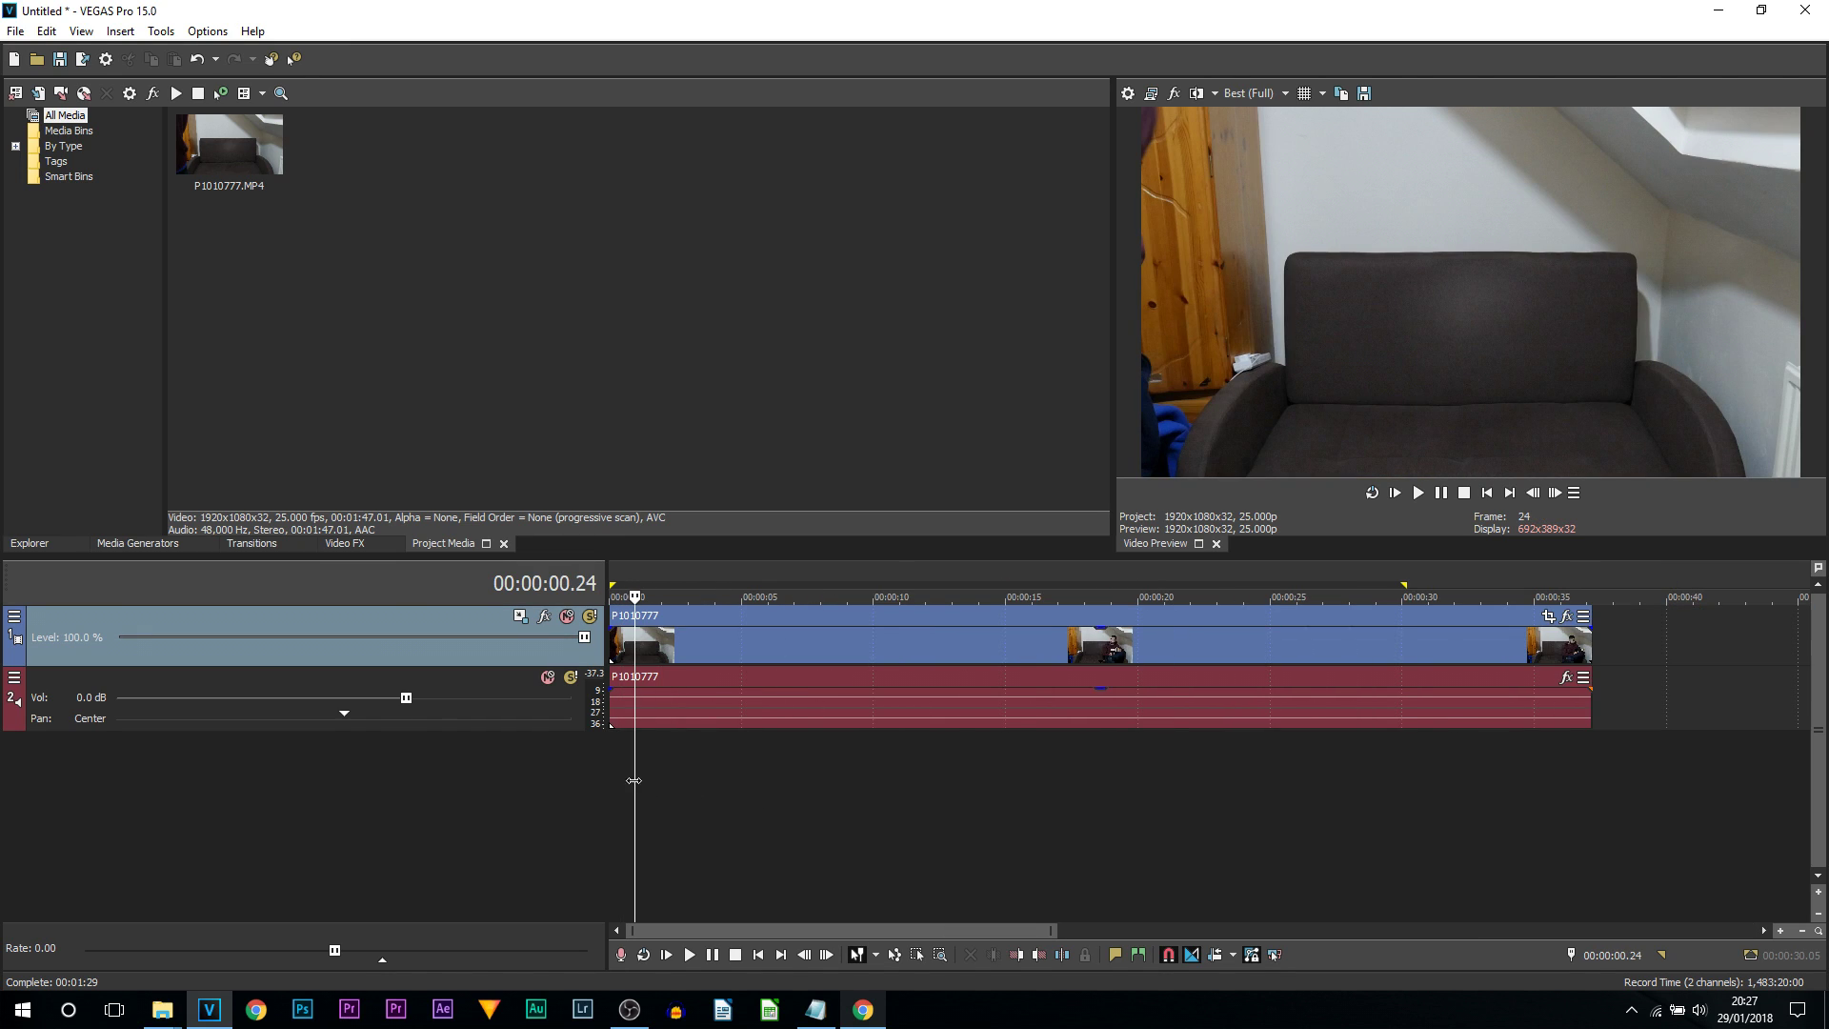
pyautogui.moveTo(624, 782); pyautogui.dragTo(664, 786)
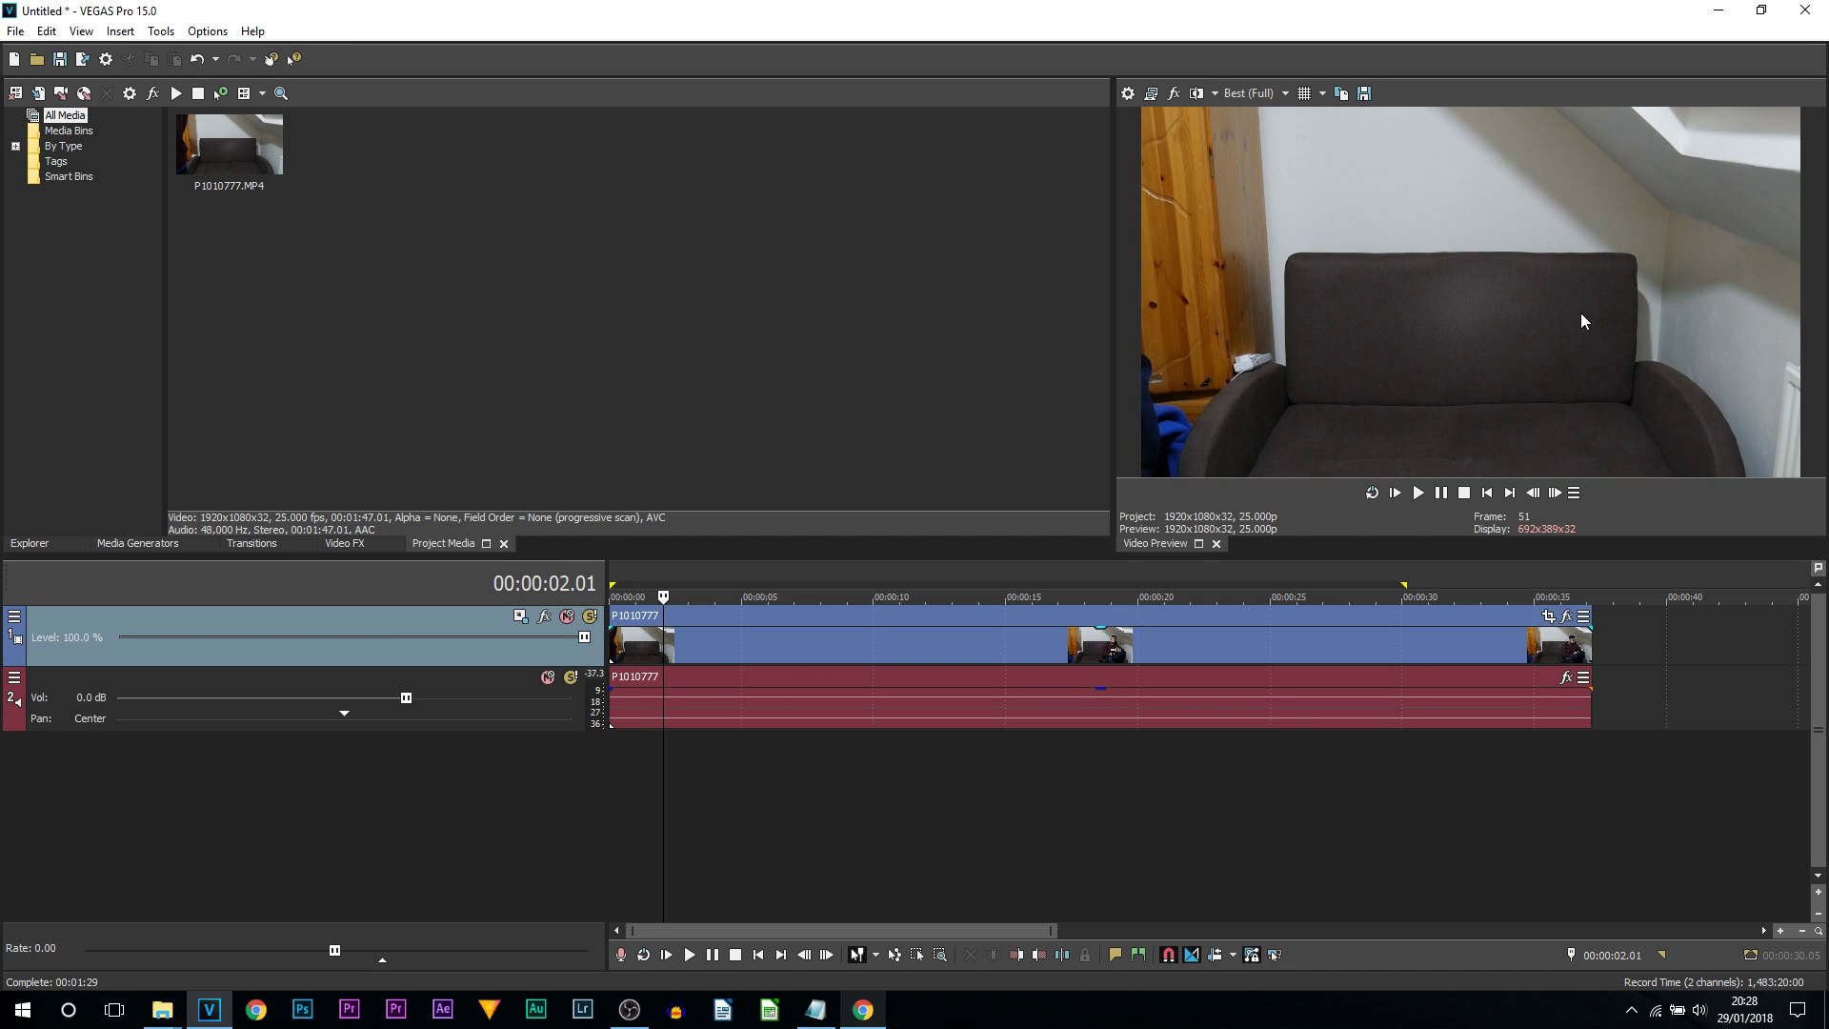
# Keep the preview quality at Best (Full)
pyautogui.click(1256, 95)
pyautogui.moveTo(1277, 176)
pyautogui.click(1376, 189)
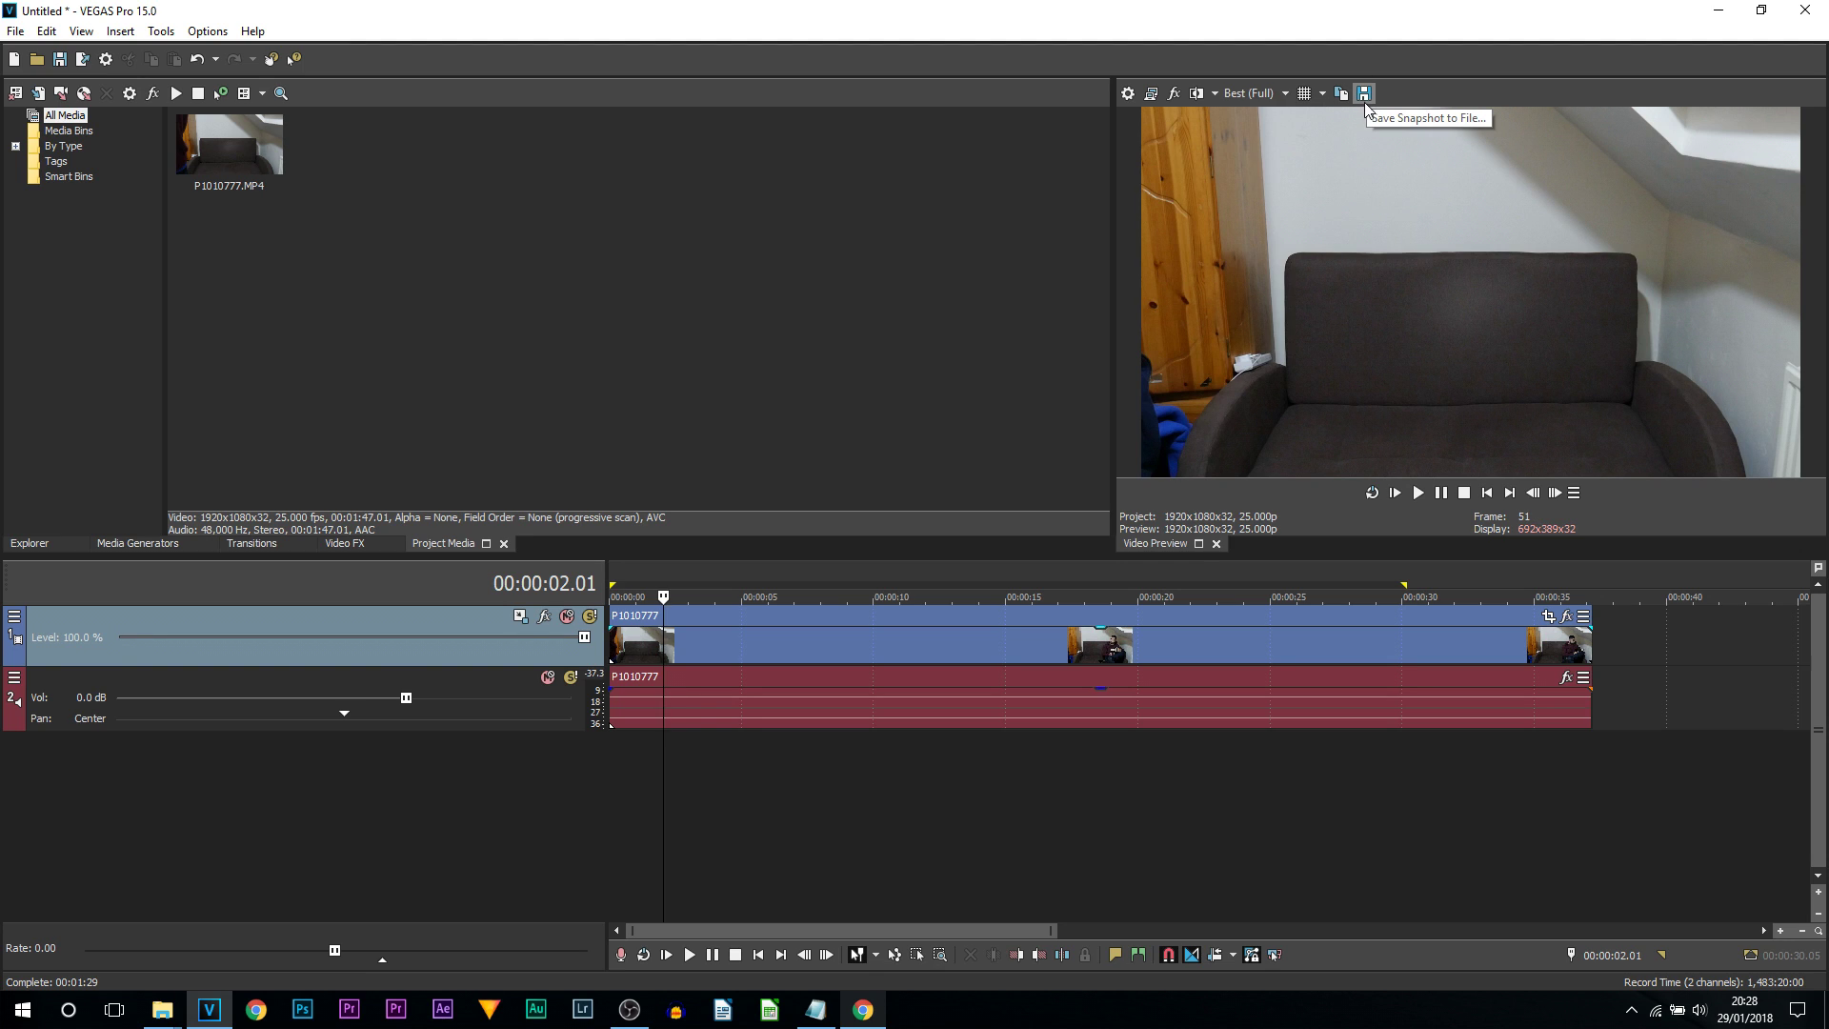
# Save the current empty-sofa frame as the snapshot BACK.jpg
pyautogui.click(1362, 101)
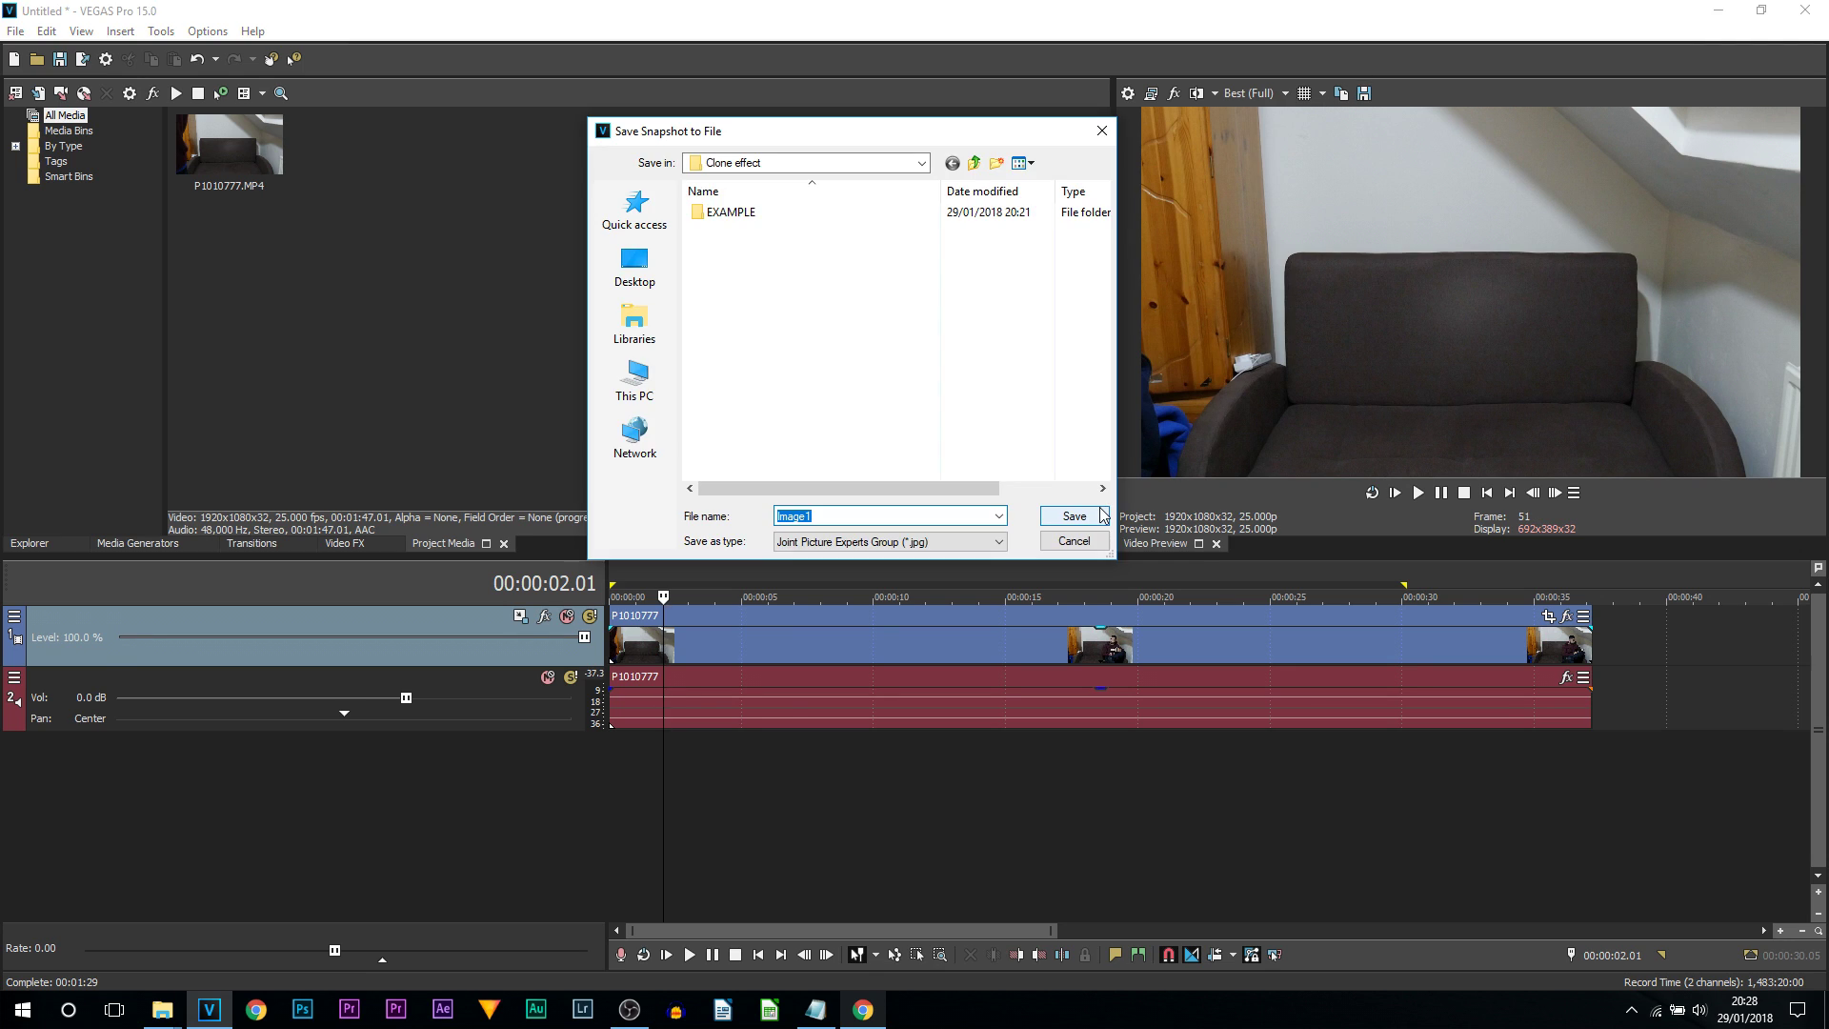
pyautogui.write('BACK')
pyautogui.click(1083, 518)
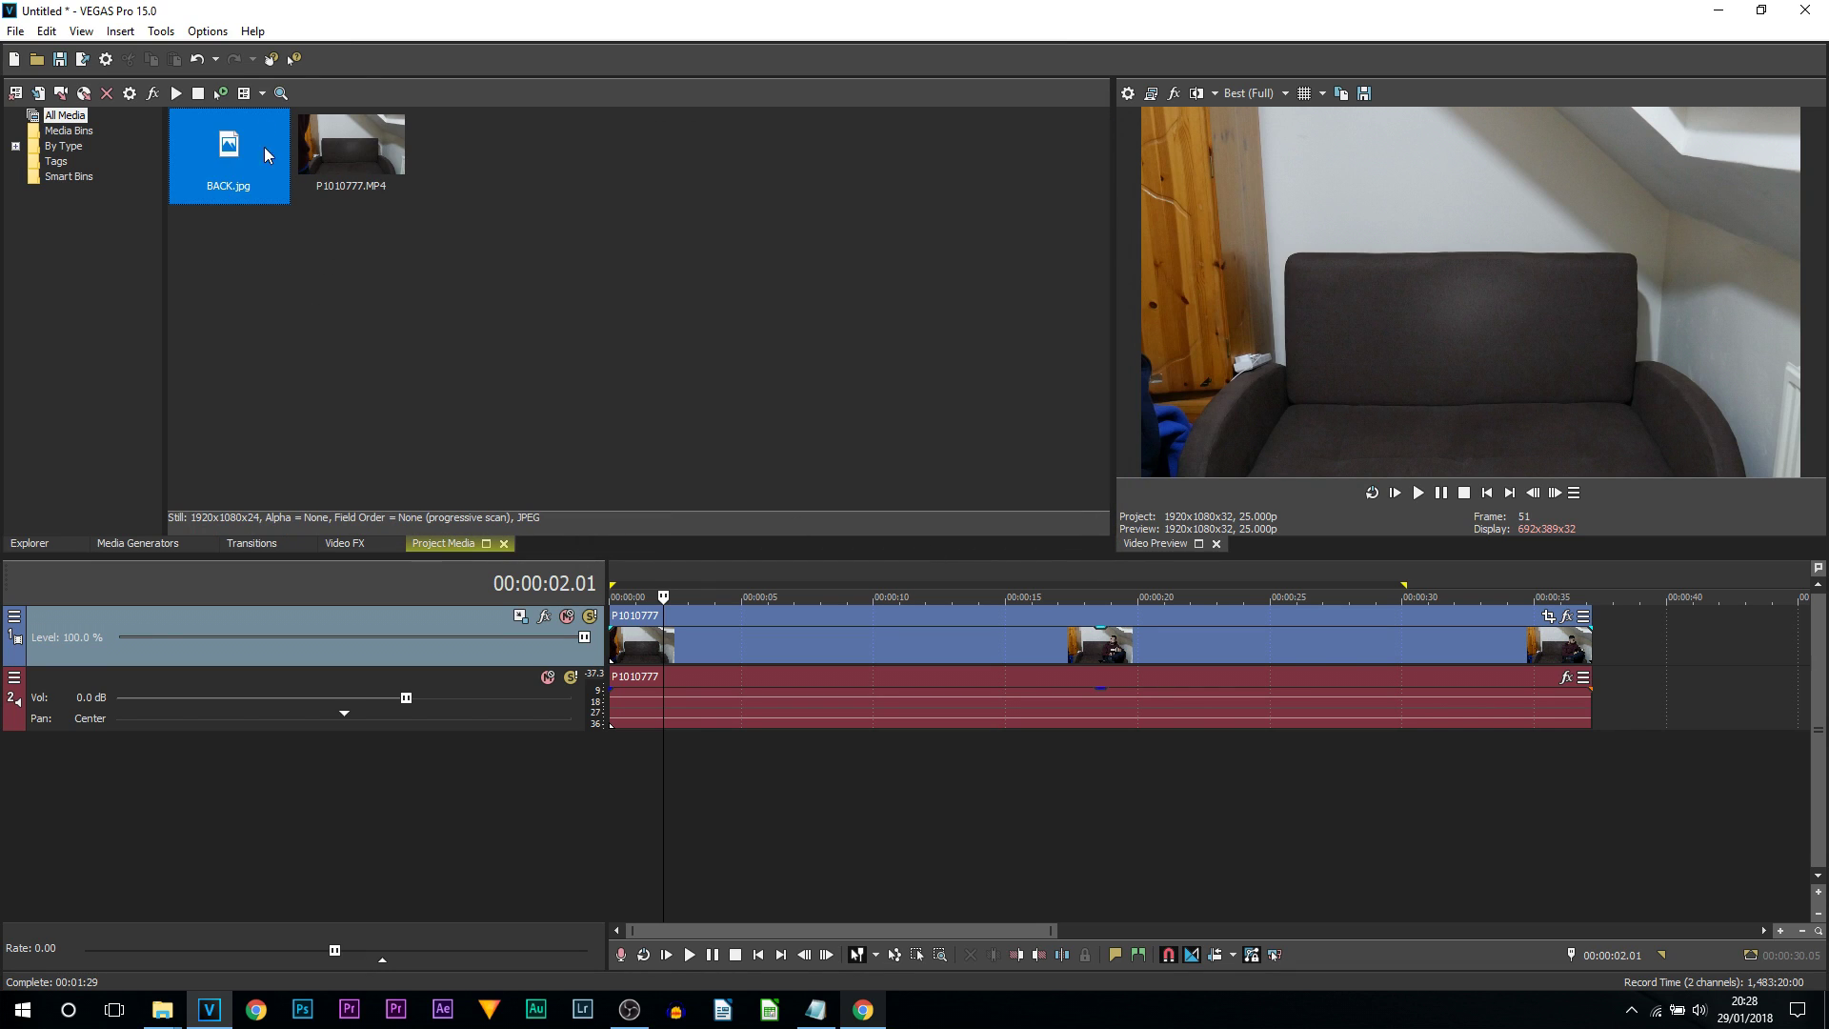
# Add BACK.jpg at the timeline start, stretch it to about 34 s, and move its track below the footage
pyautogui.moveTo(270, 195); pyautogui.dragTo(615, 615)
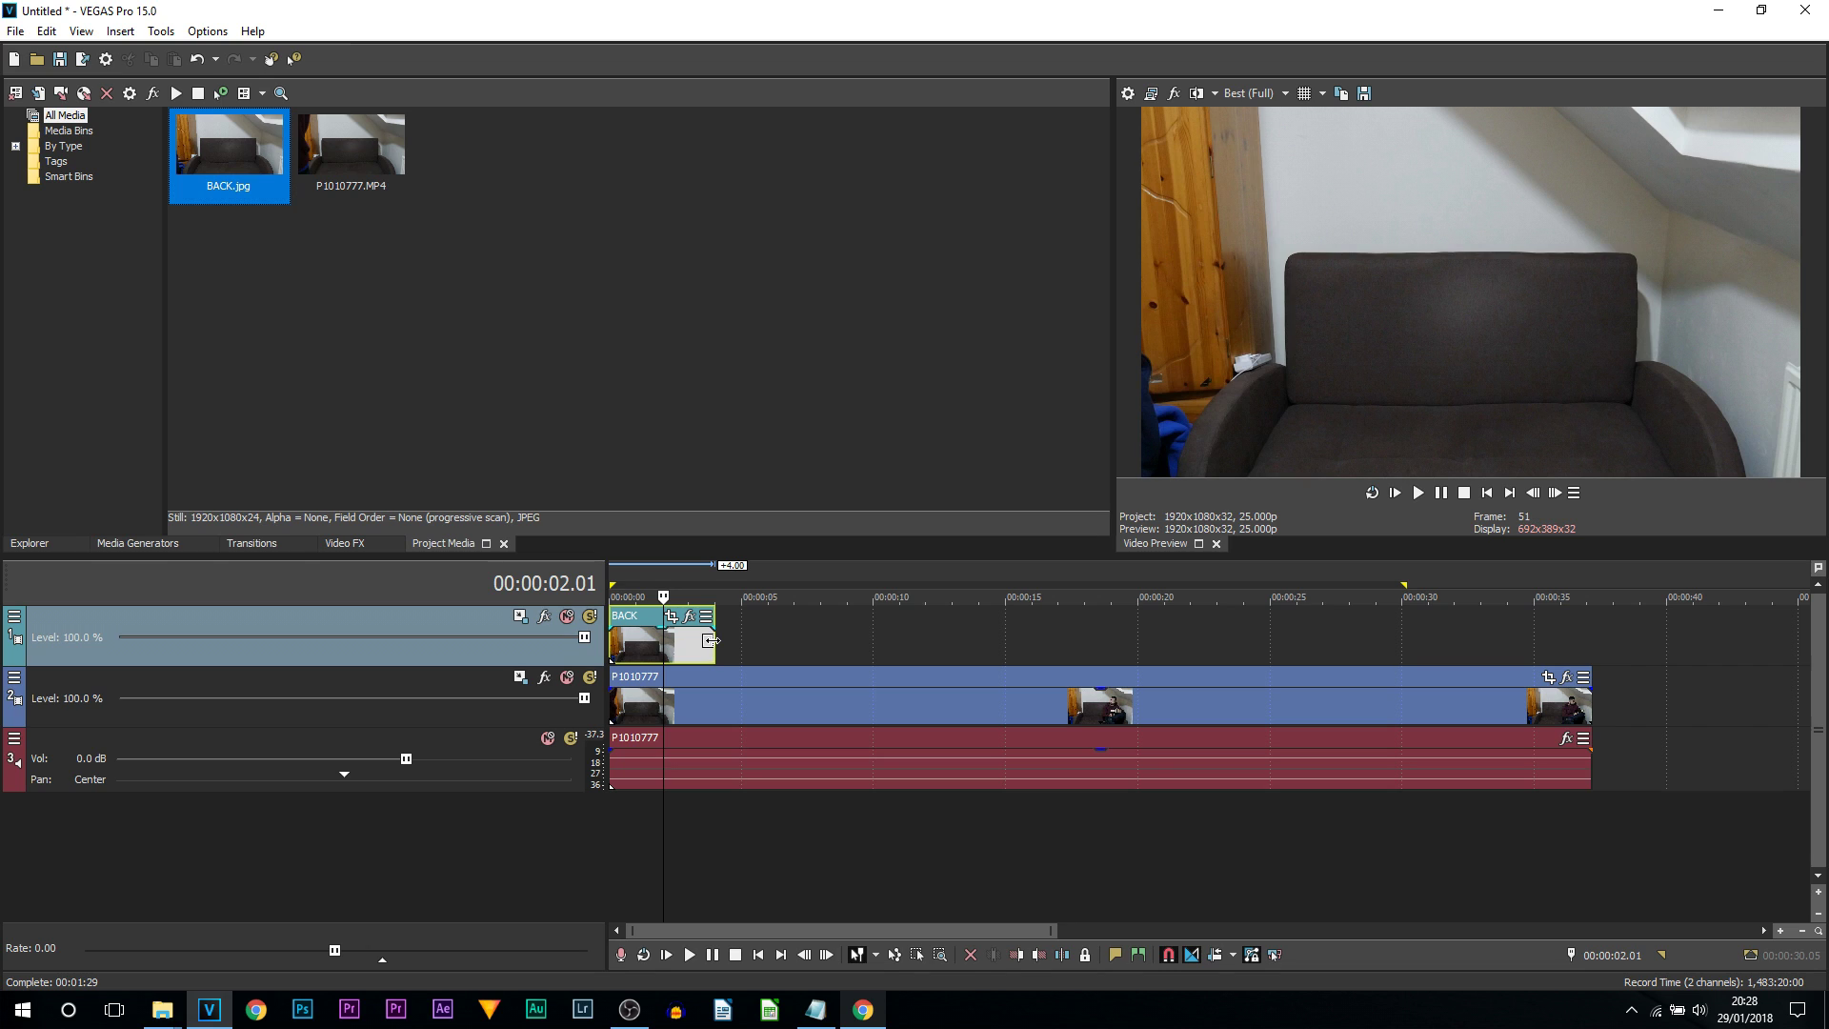
pyautogui.moveTo(1520, 654); pyautogui.dragTo(1521, 655)
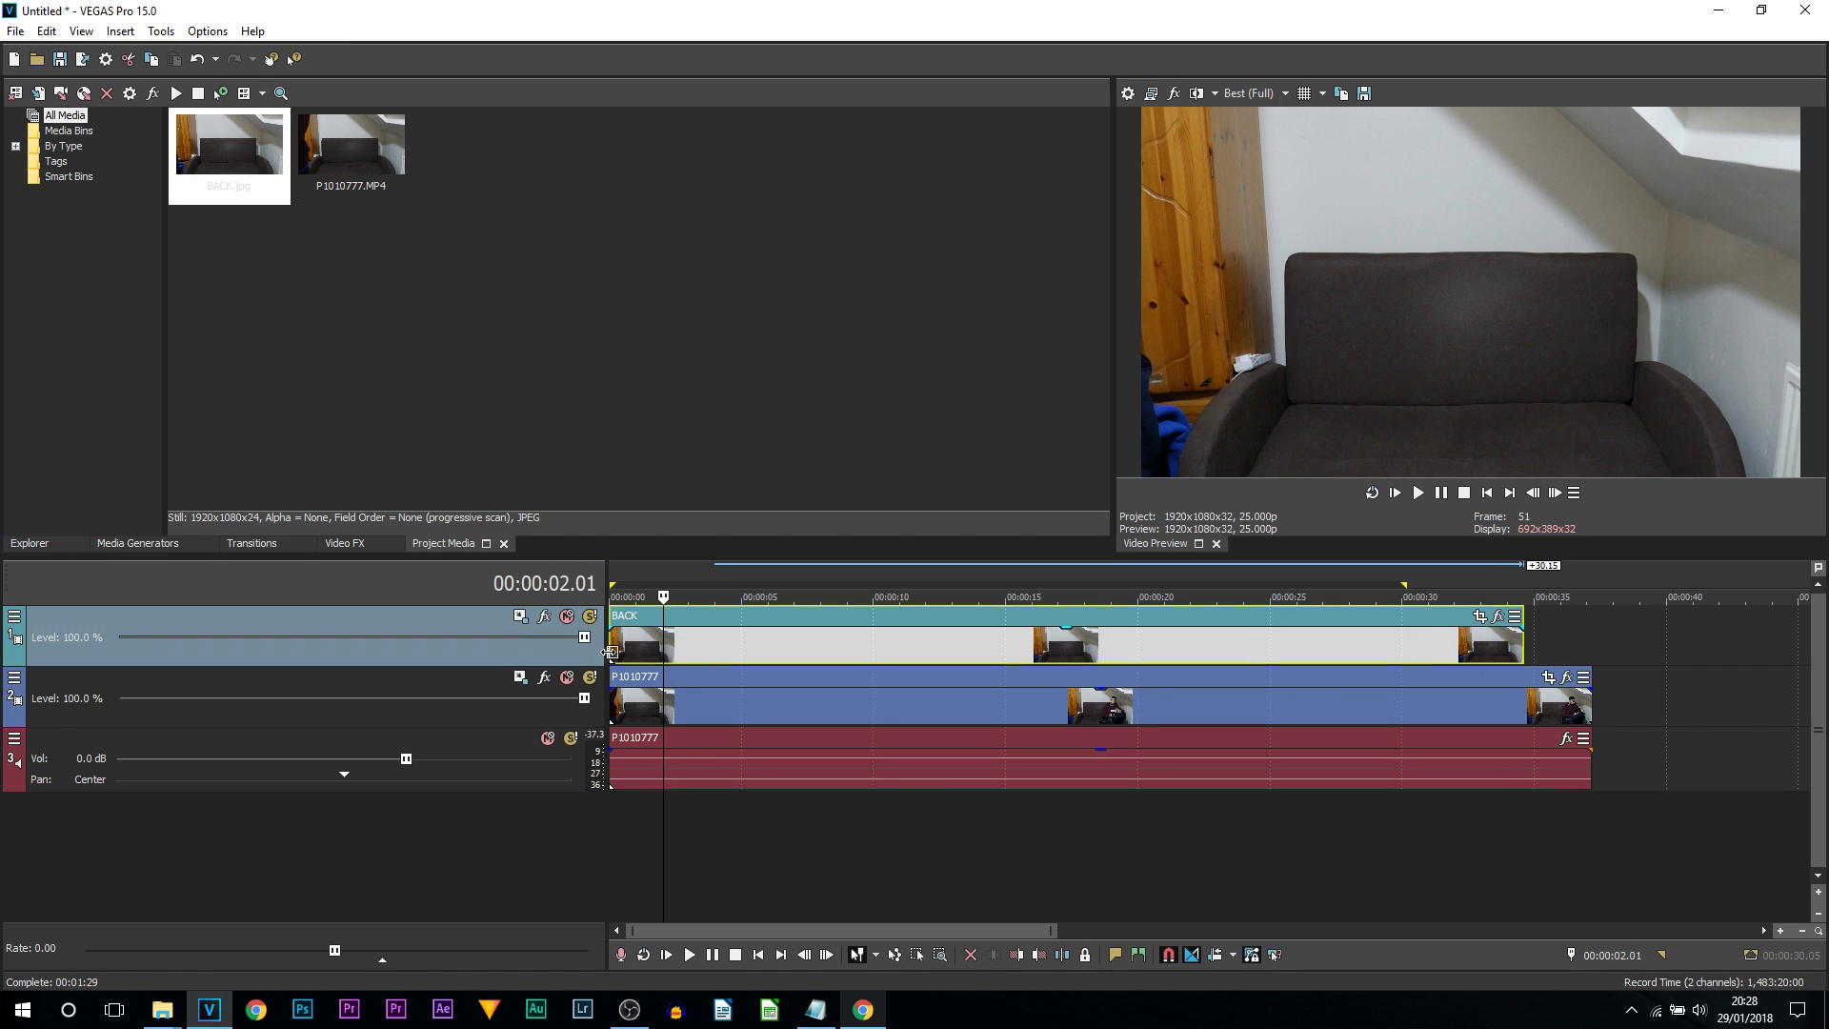
pyautogui.moveTo(581, 656); pyautogui.dragTo(586, 716)
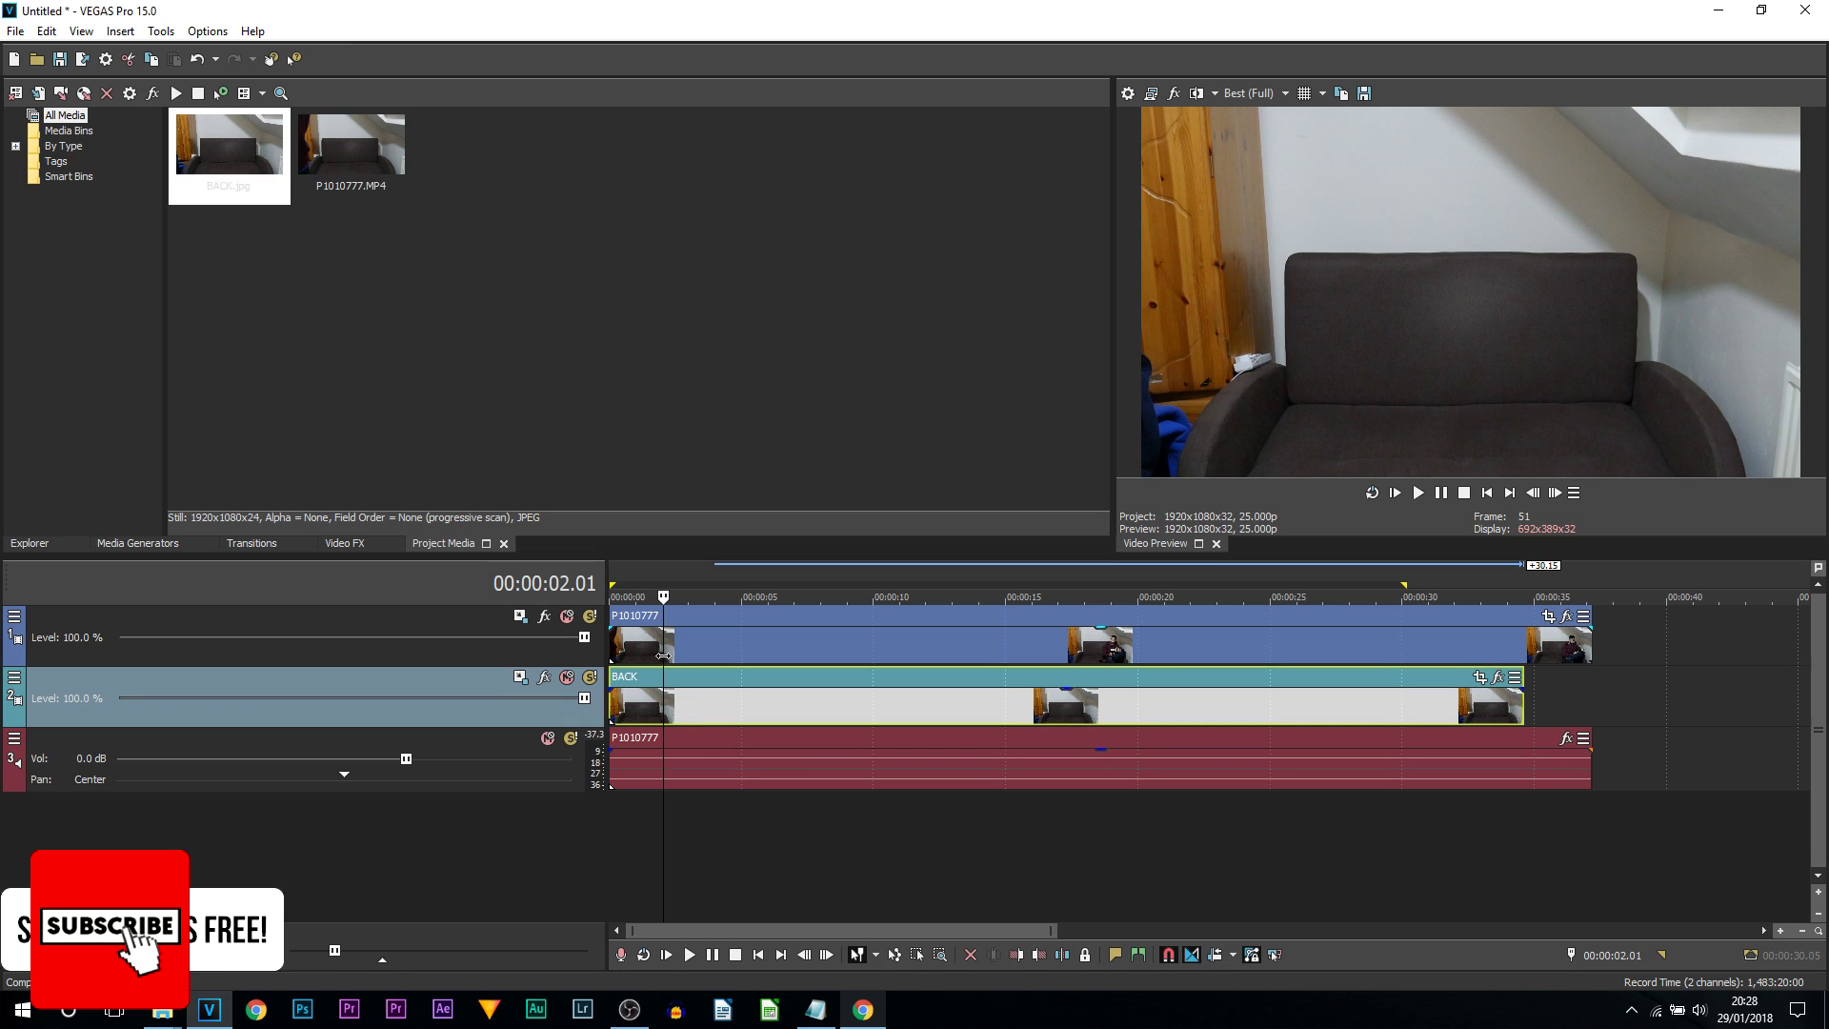
# Play and scrub around six seconds to check the layering
pyautogui.press('space')
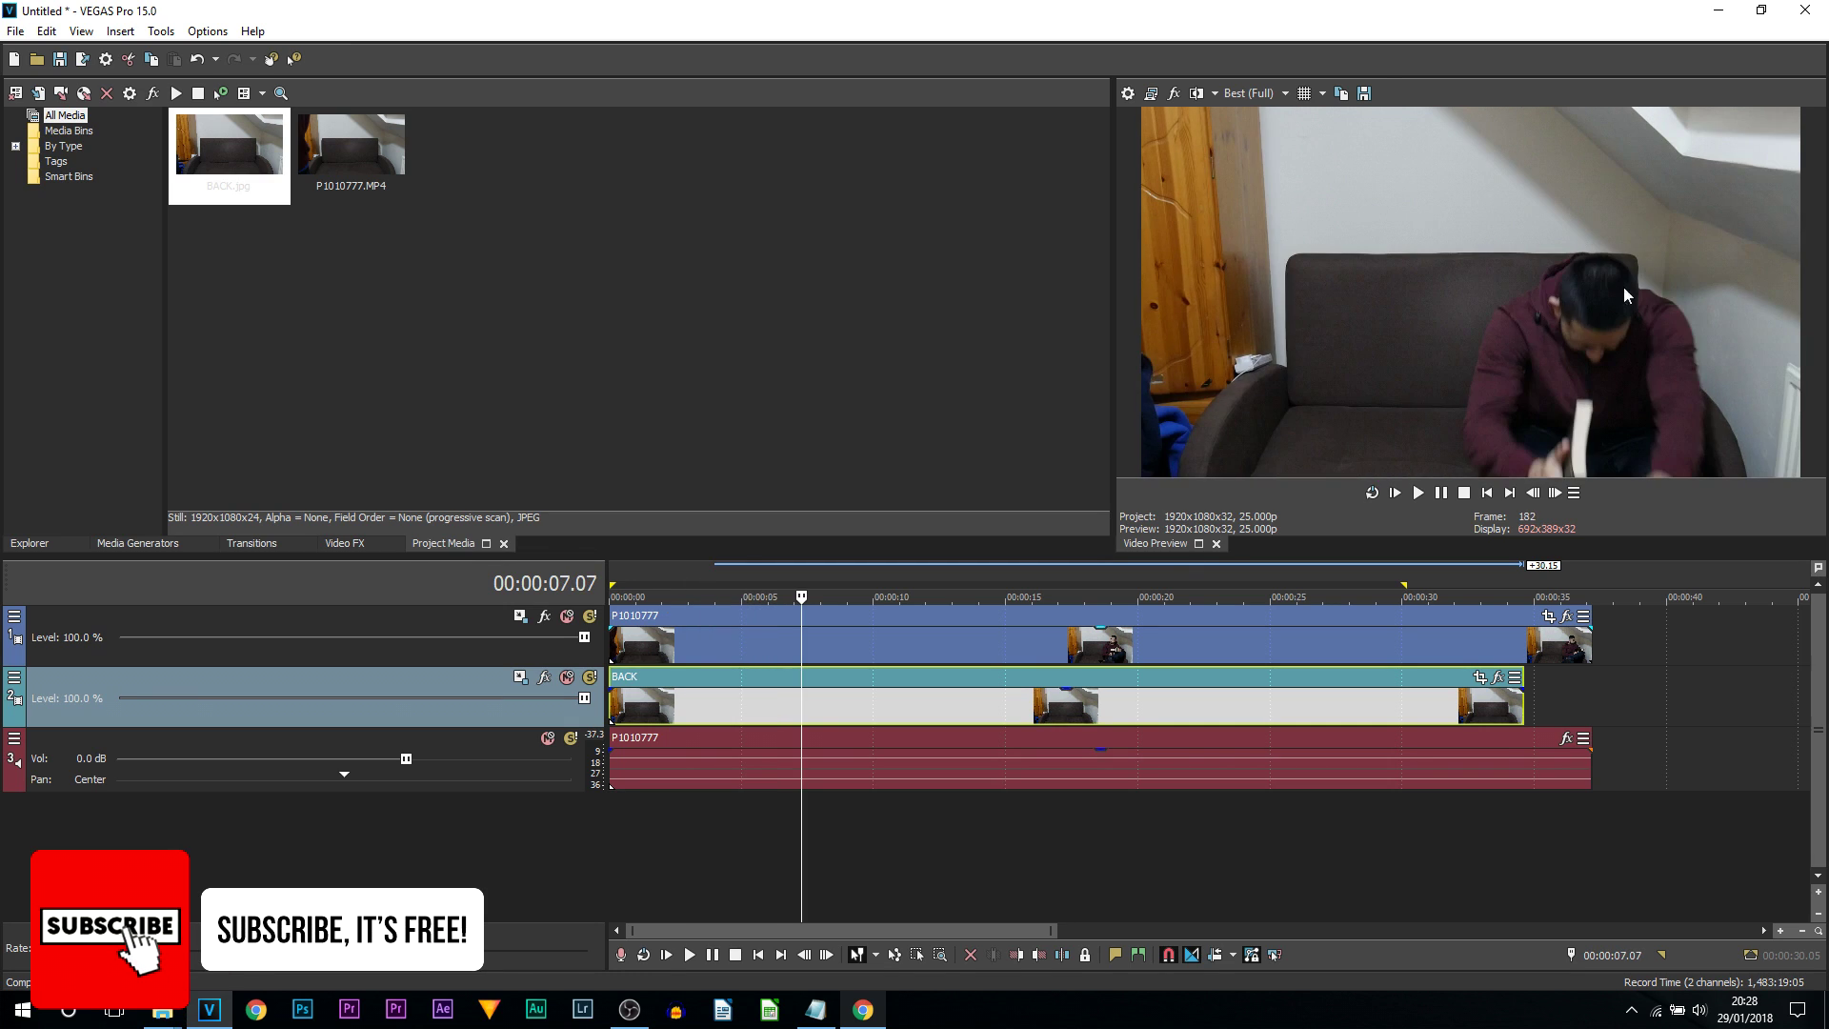
pyautogui.click(786, 644)
pyautogui.click(753, 643)
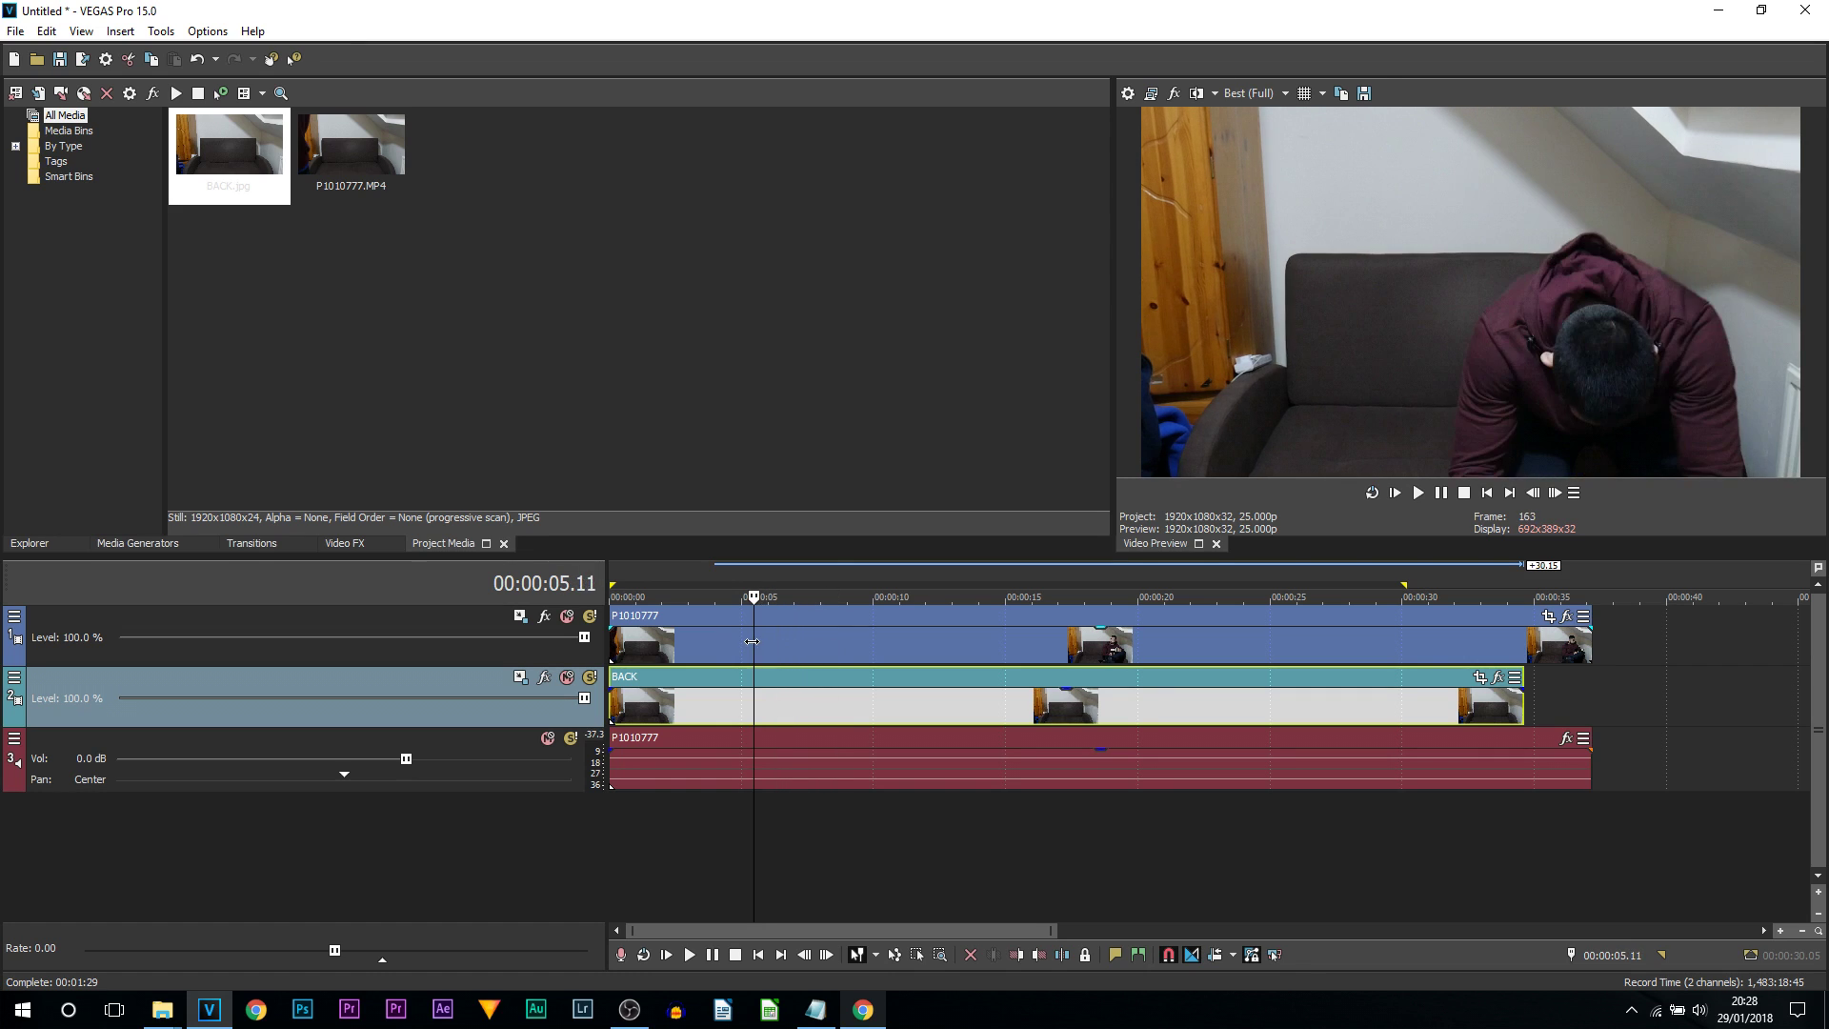
pyautogui.click(770, 643)
pyautogui.click(791, 642)
pyautogui.moveTo(792, 642); pyautogui.dragTo(834, 647)
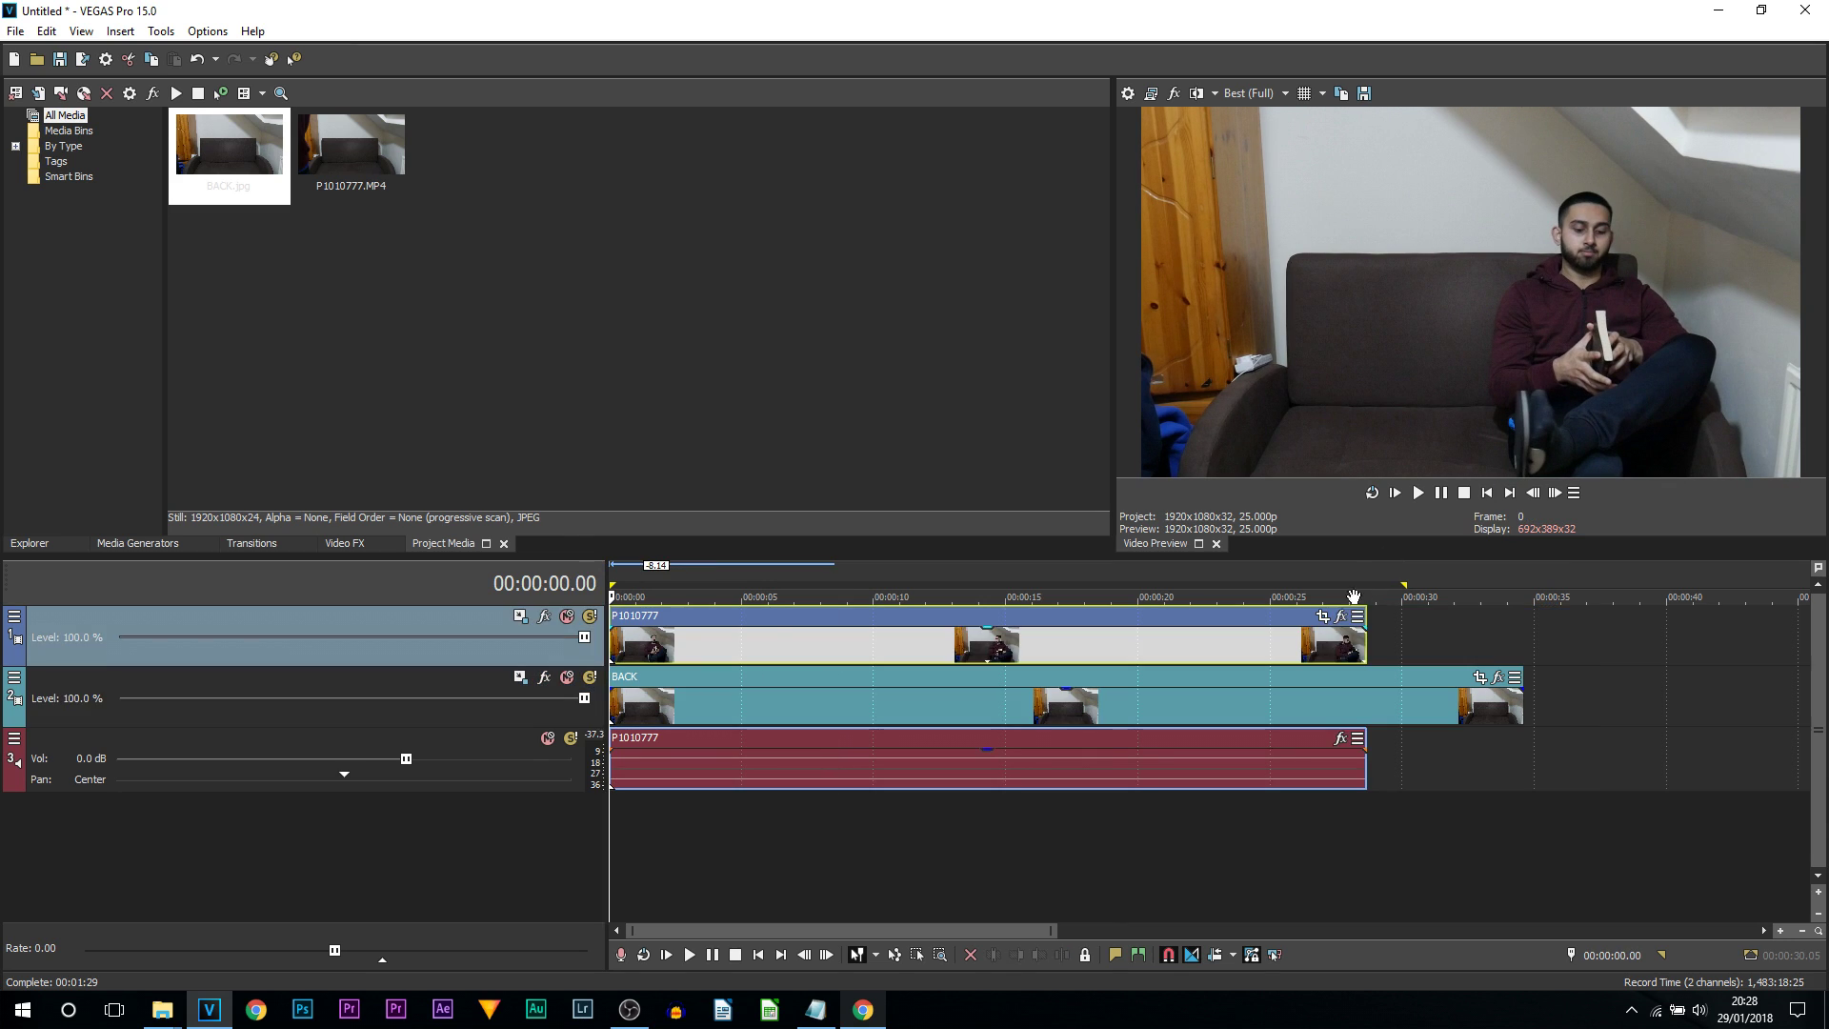
pyautogui.scroll(-3, 1314, 709)
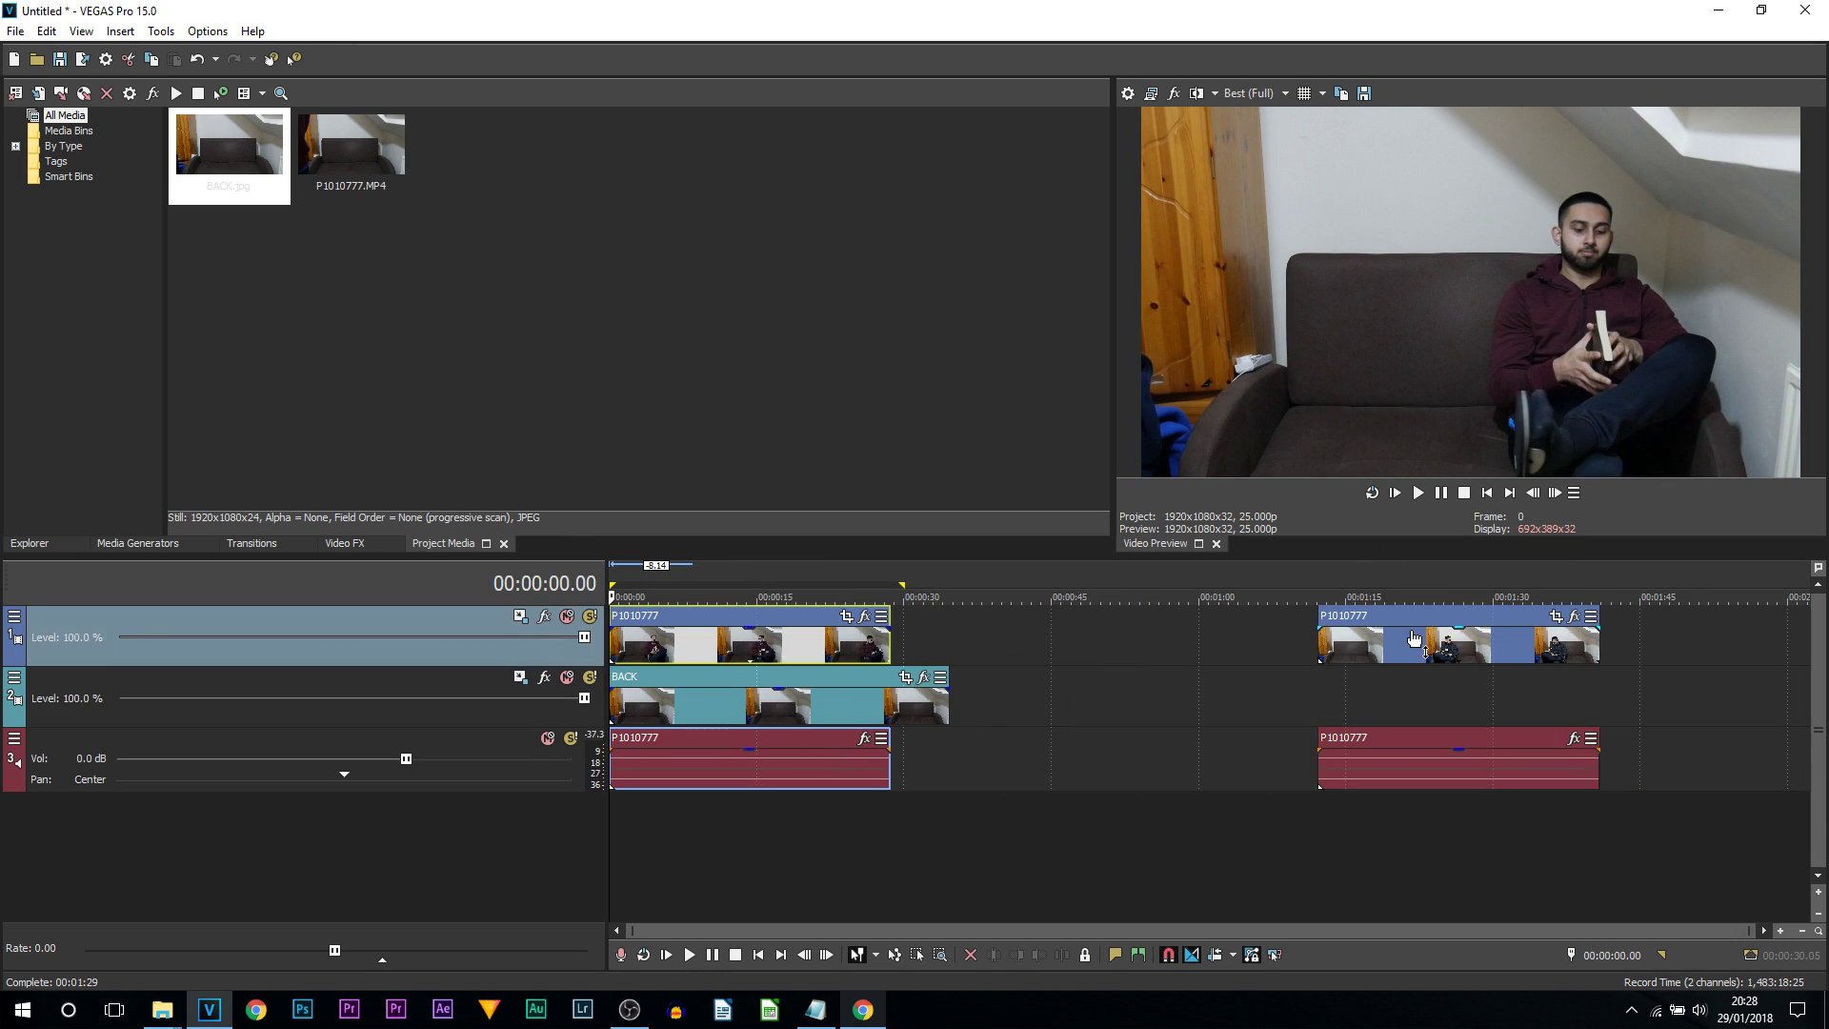
# Slide the second clip pair to about 42 s and find where the man sits reading
pyautogui.moveTo(1338, 646); pyautogui.dragTo(1324, 645)
pyautogui.moveTo(1157, 654); pyautogui.dragTo(1059, 659)
pyautogui.click(1031, 647)
pyautogui.scroll(5, 1182, 652)
pyautogui.moveTo(1197, 694); pyautogui.dragTo(1320, 701)
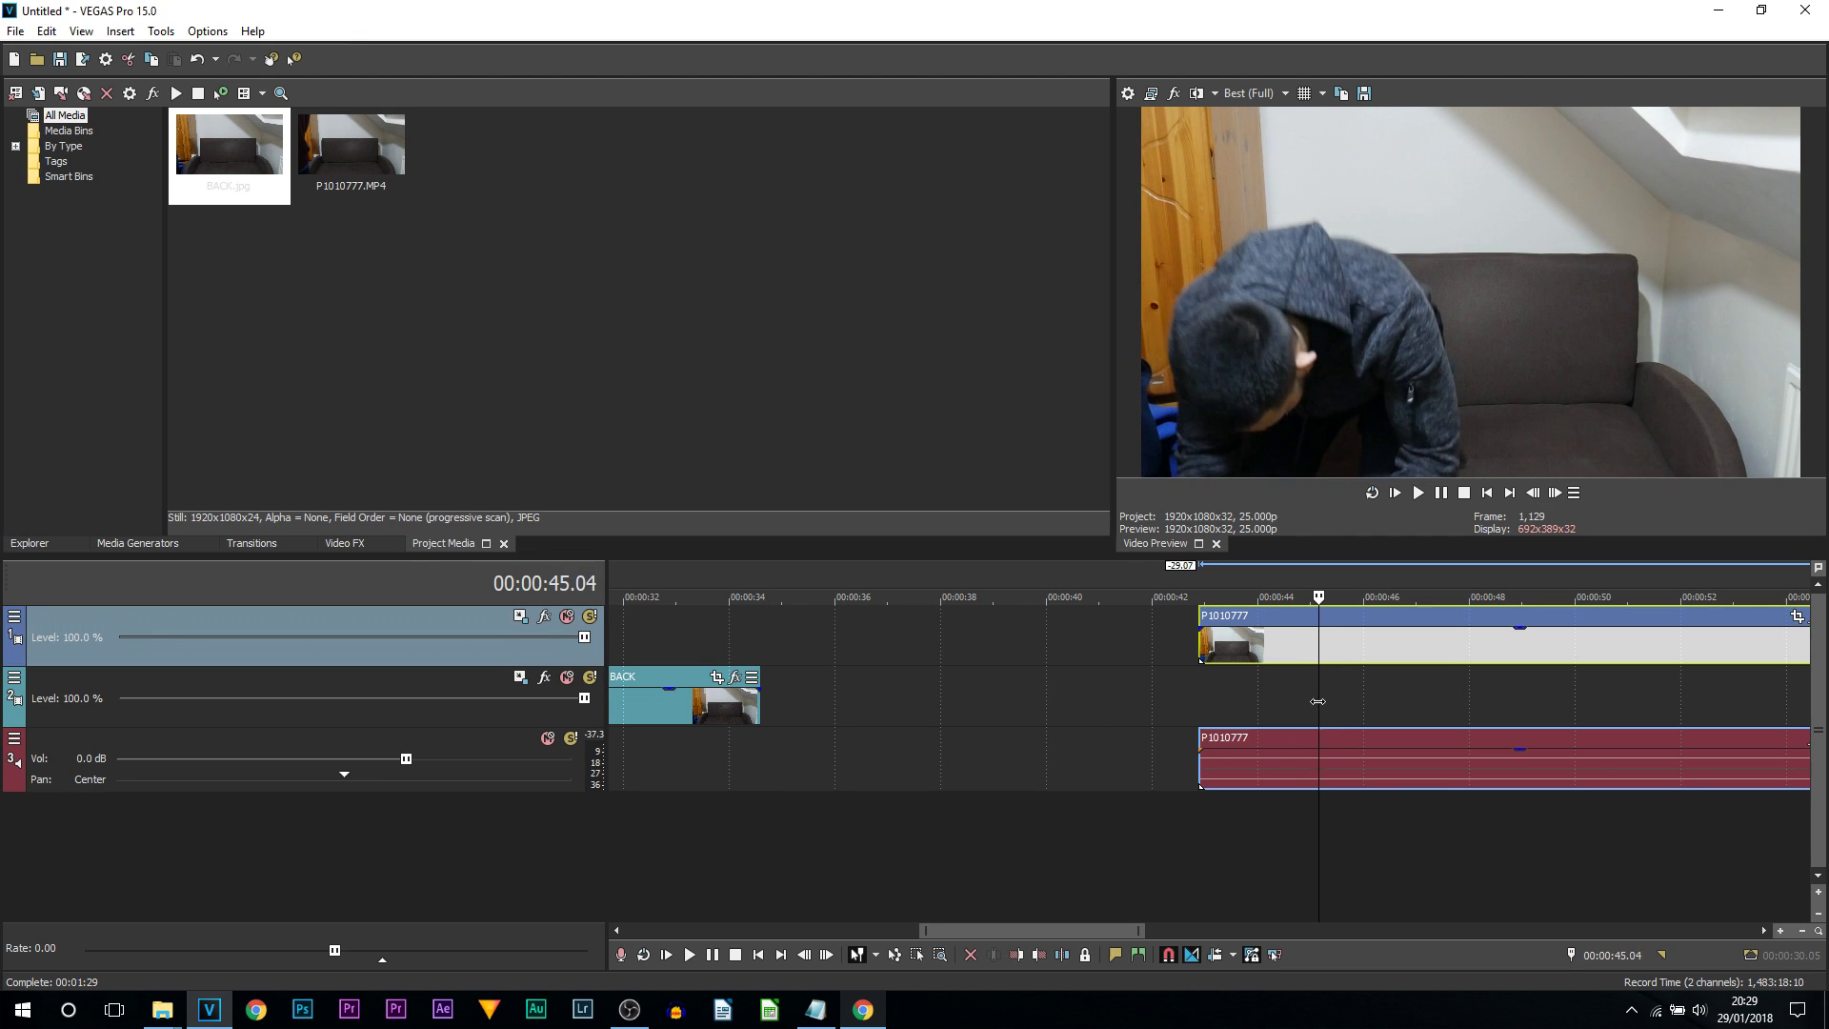
# Trim the second clip's start to 00:00:45.04, nudge it left, and insert a new video track
pyautogui.moveTo(1200, 654); pyautogui.dragTo(1320, 653)
pyautogui.scroll(-5, 1293, 698)
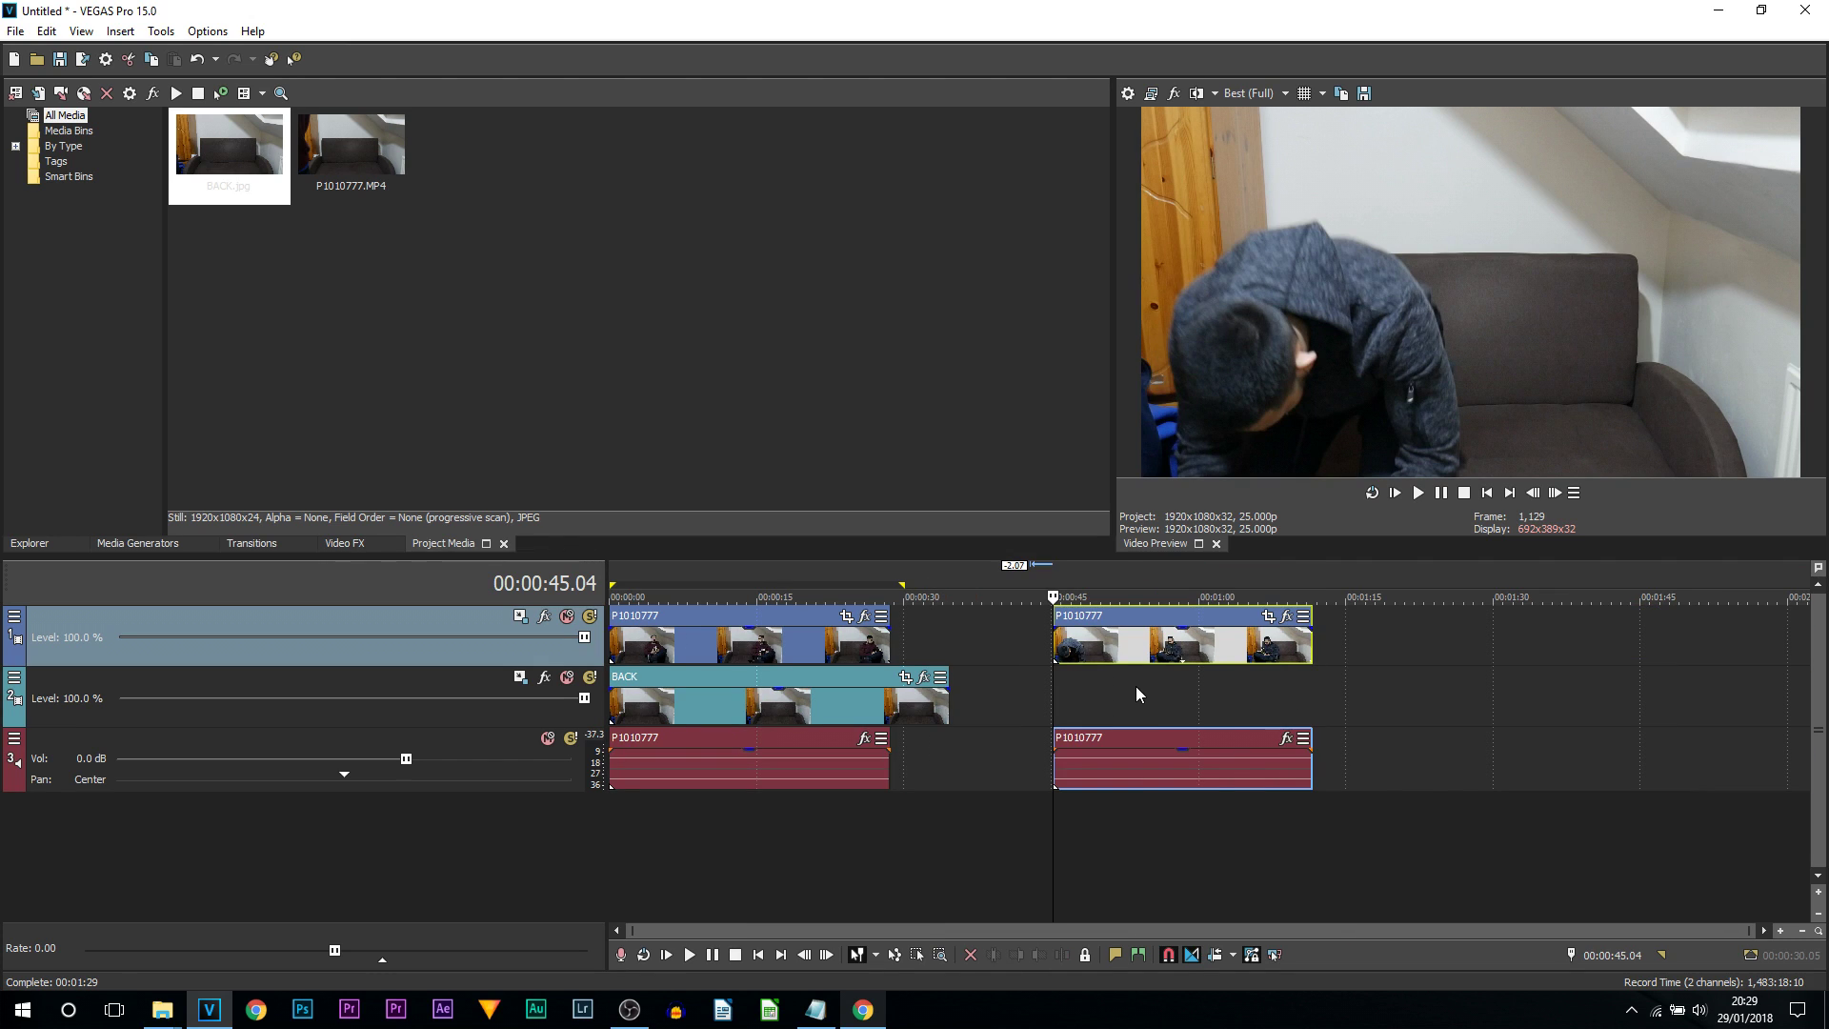
pyautogui.moveTo(1082, 652); pyautogui.dragTo(1054, 646)
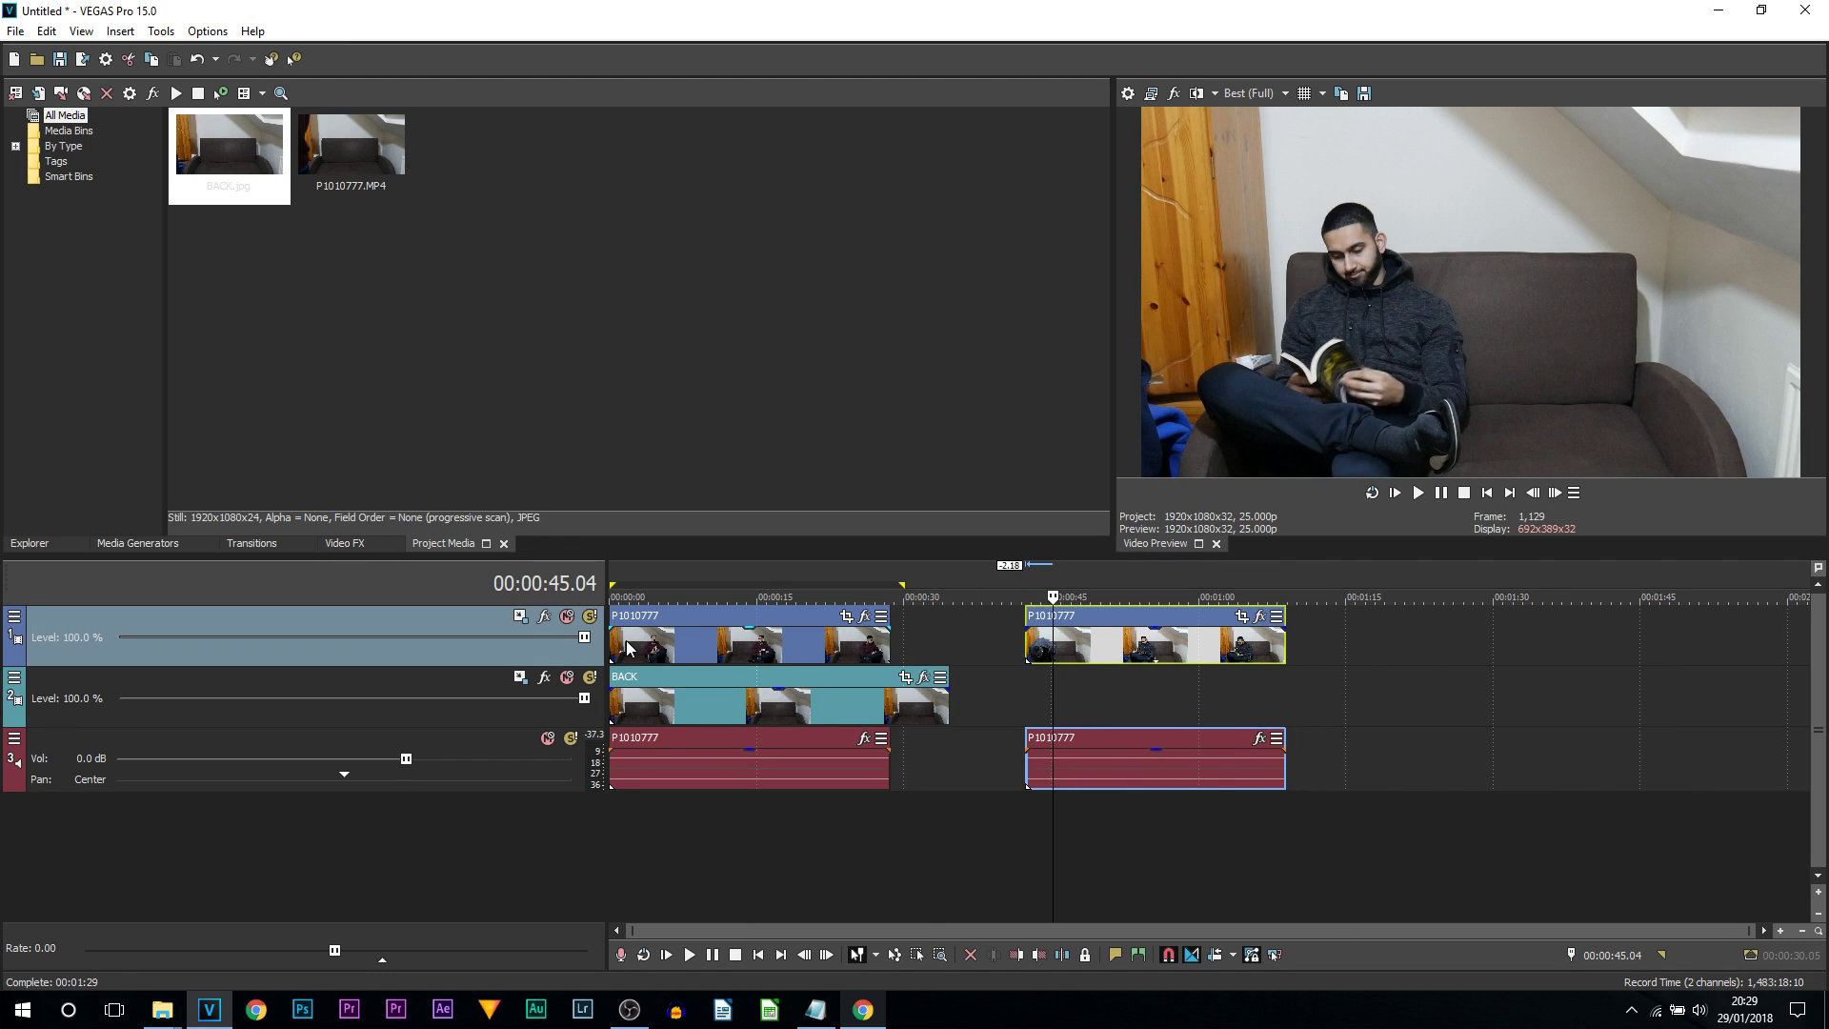
pyautogui.rightClick(564, 653)
pyautogui.click(643, 699)
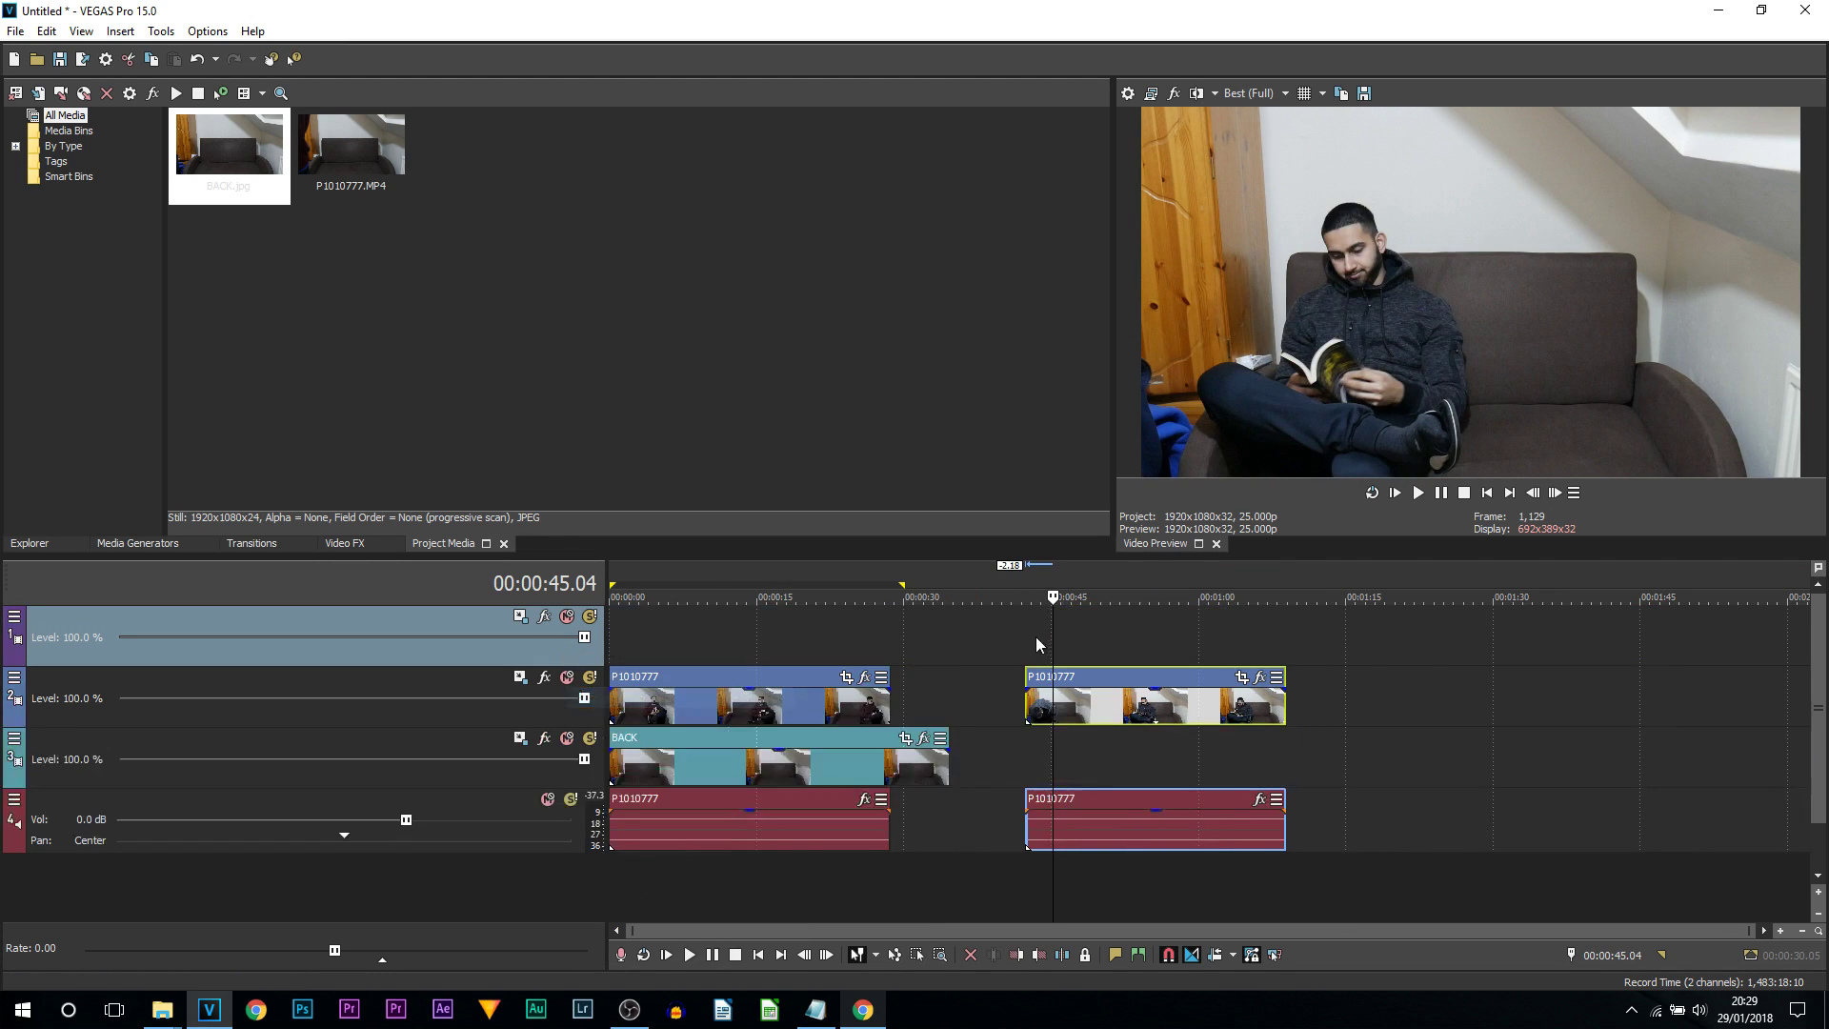
# Move the second clip onto the top track and its audio onto a new track, both at 00:00:00
pyautogui.moveTo(1097, 712); pyautogui.dragTo(1094, 633)
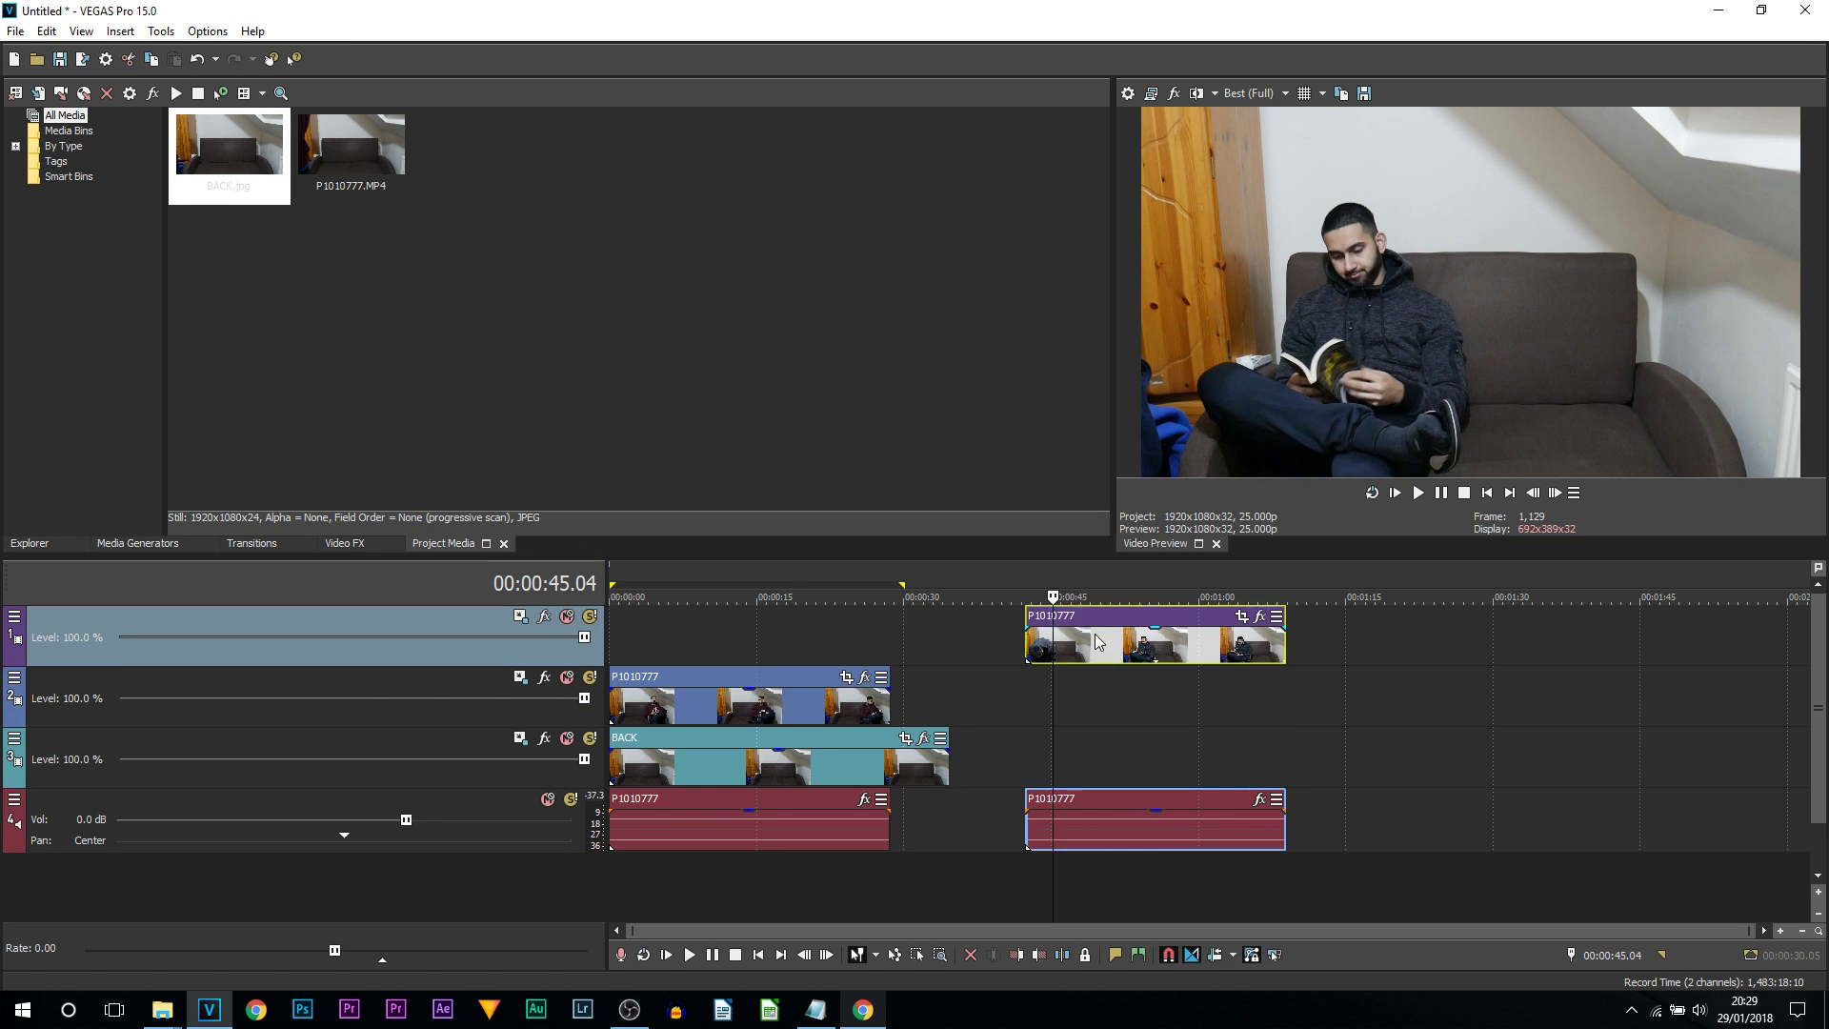
pyautogui.click(1105, 831)
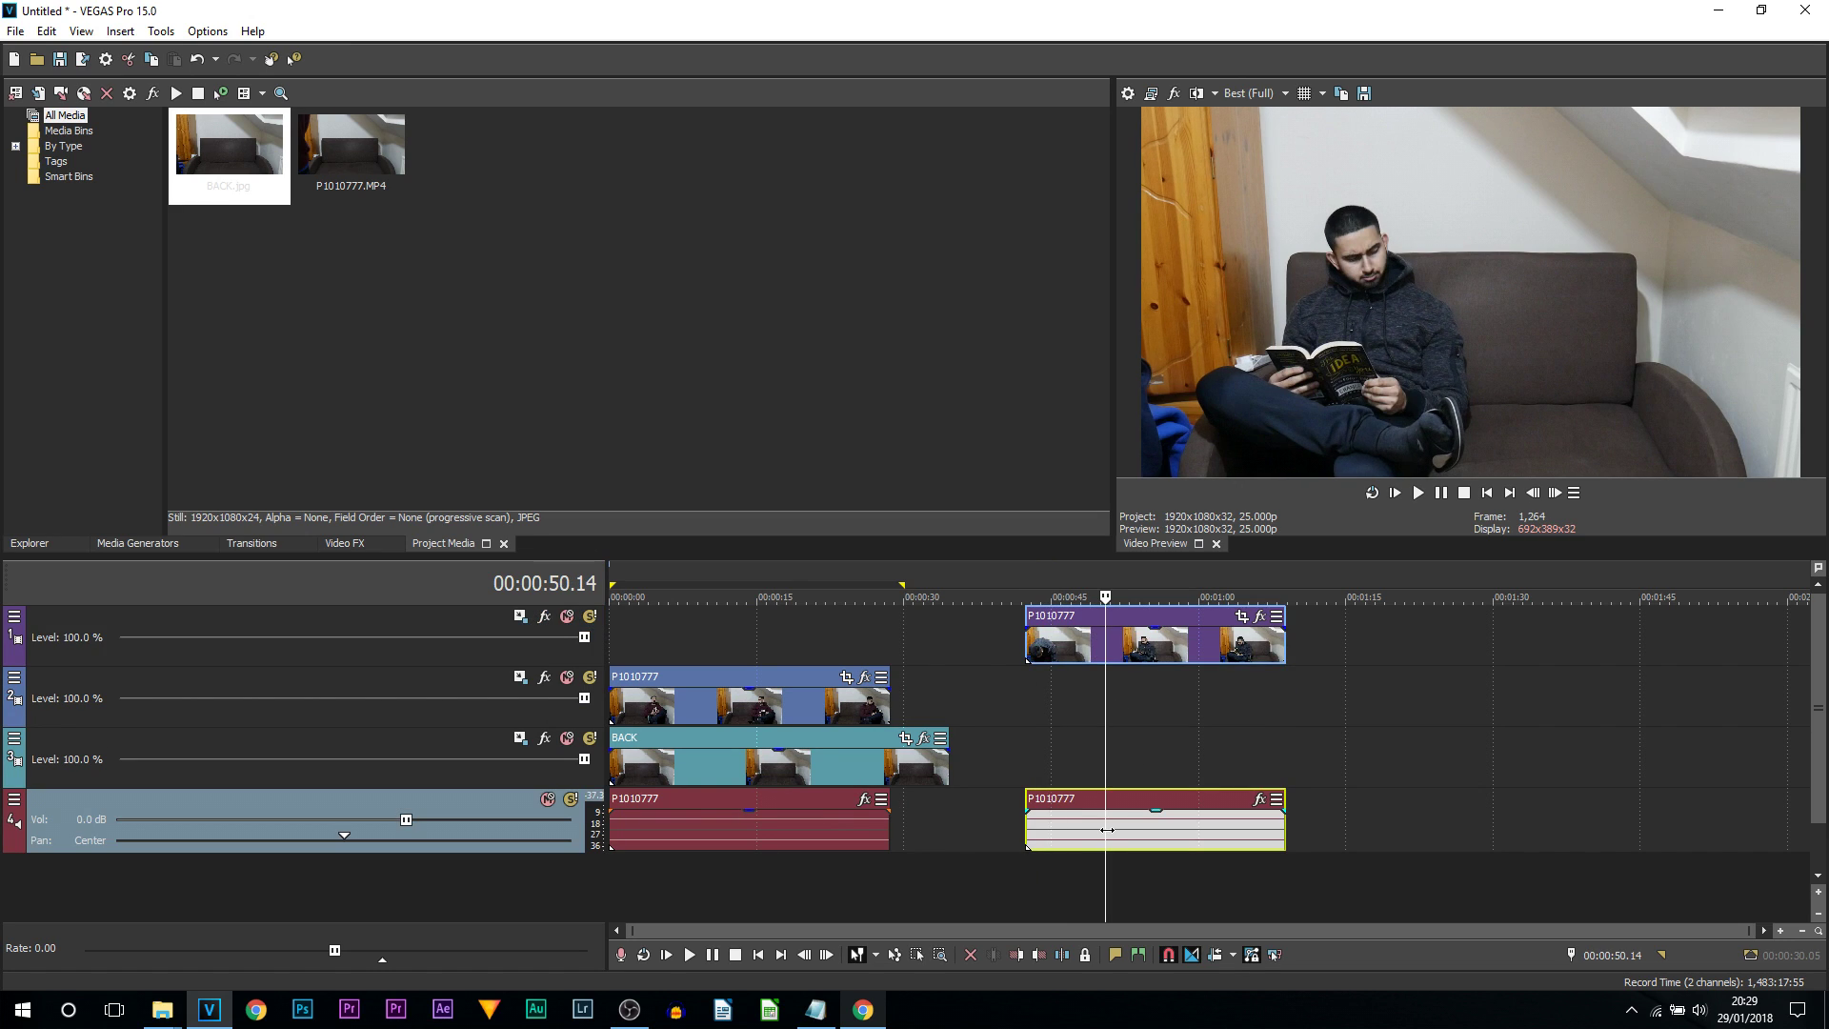
pyautogui.moveTo(1039, 850); pyautogui.dragTo(1031, 886)
pyautogui.moveTo(795, 874); pyautogui.dragTo(609, 638)
pyautogui.click(616, 649)
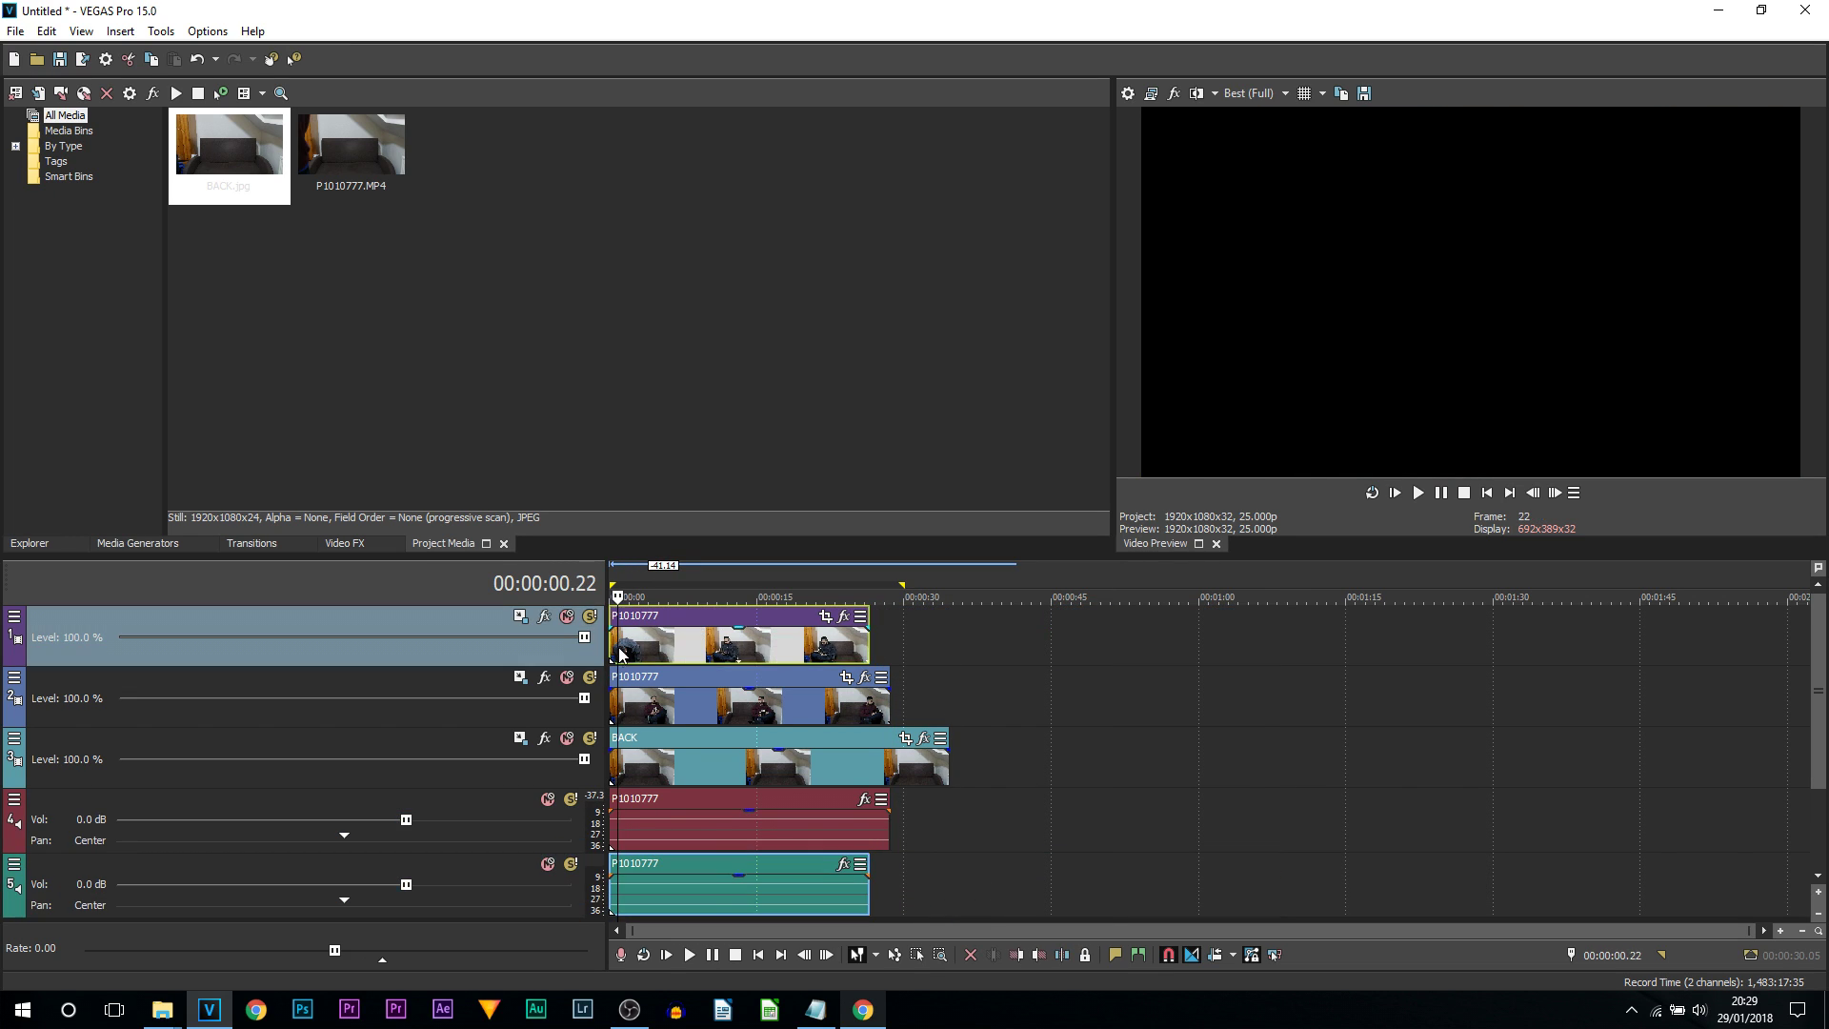
# Drag the top clip's opacity line down to 50% and return the cursor to the start
pyautogui.scroll(5, 644, 653)
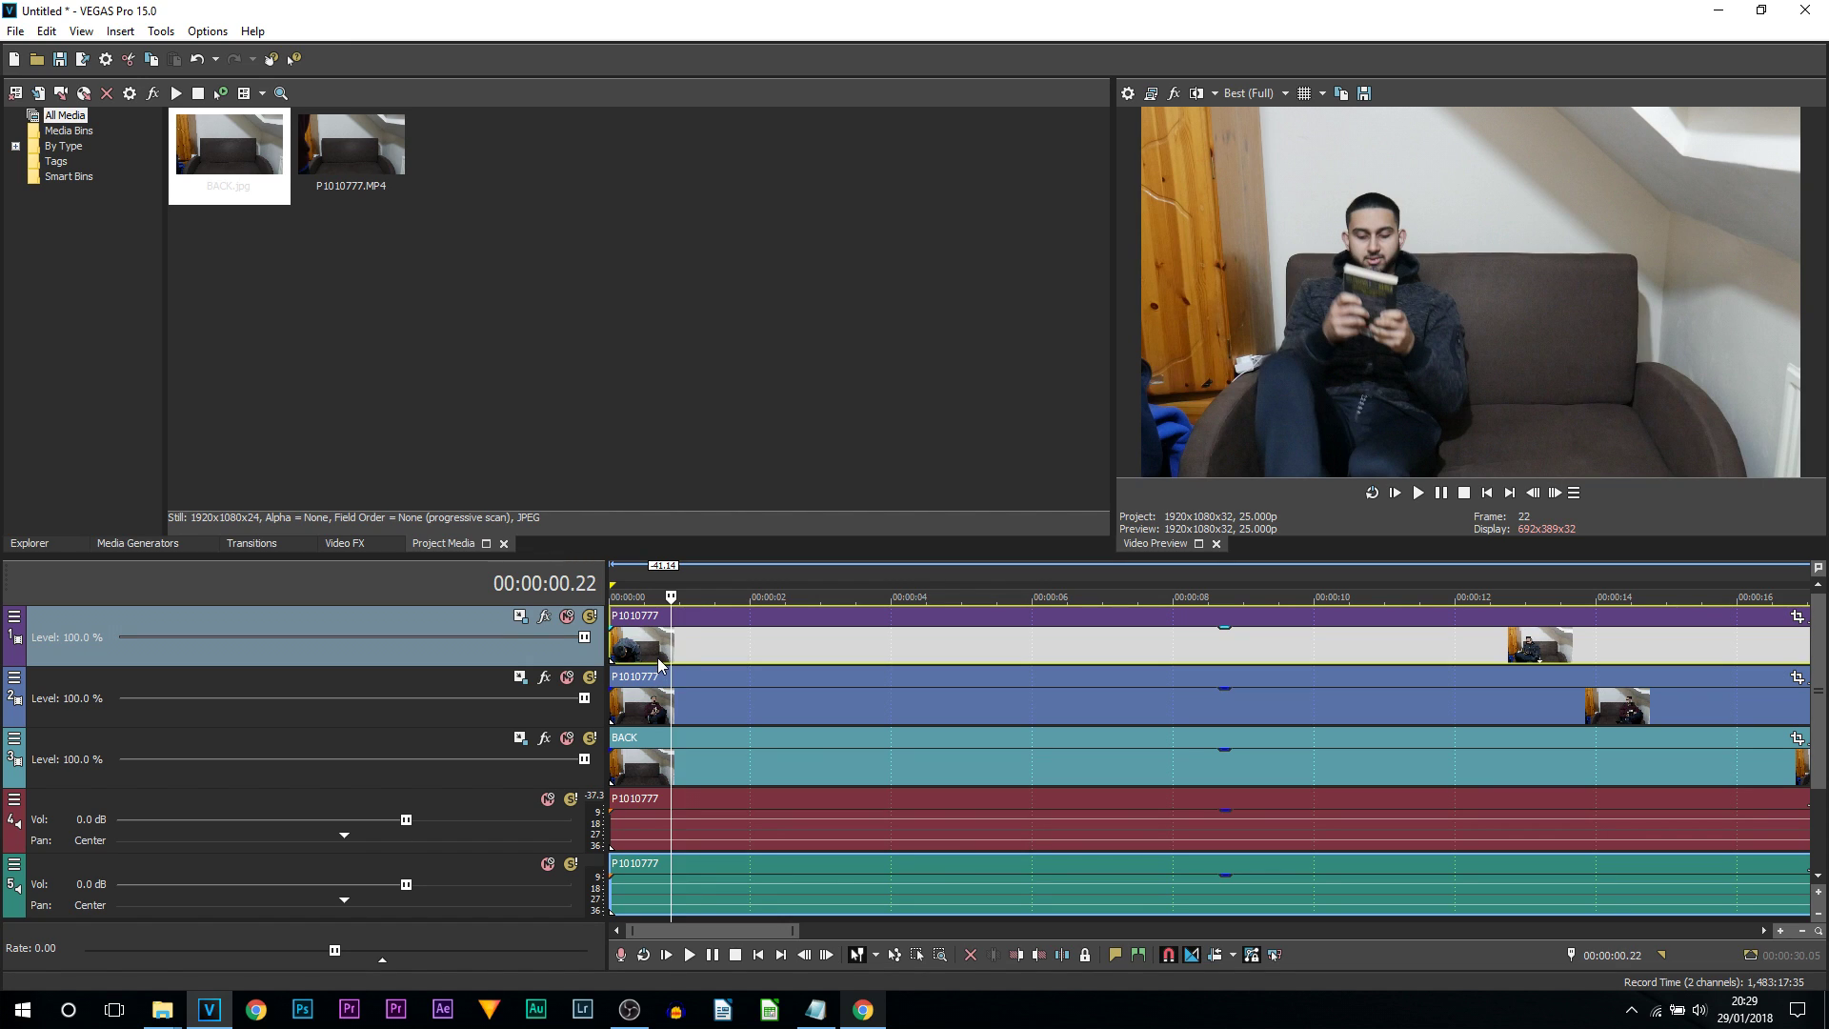
pyautogui.scroll(-2, 872, 672)
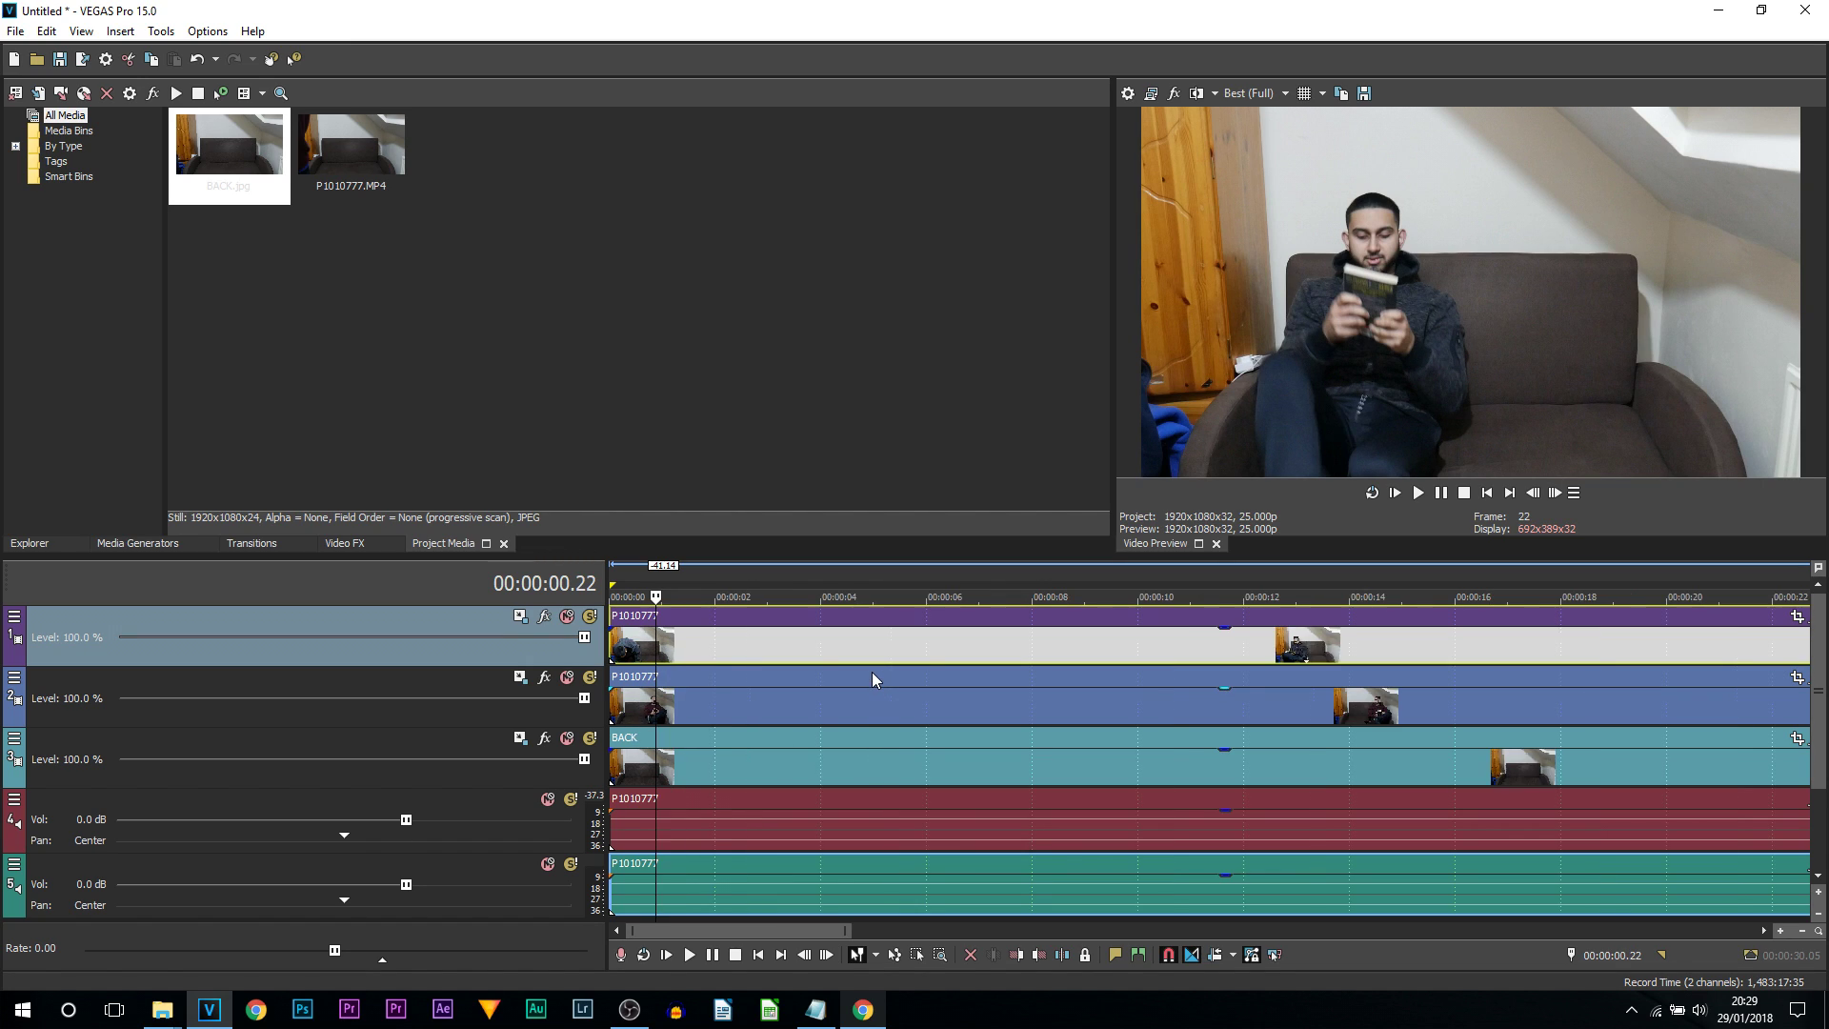
pyautogui.scroll(-3, 871, 672)
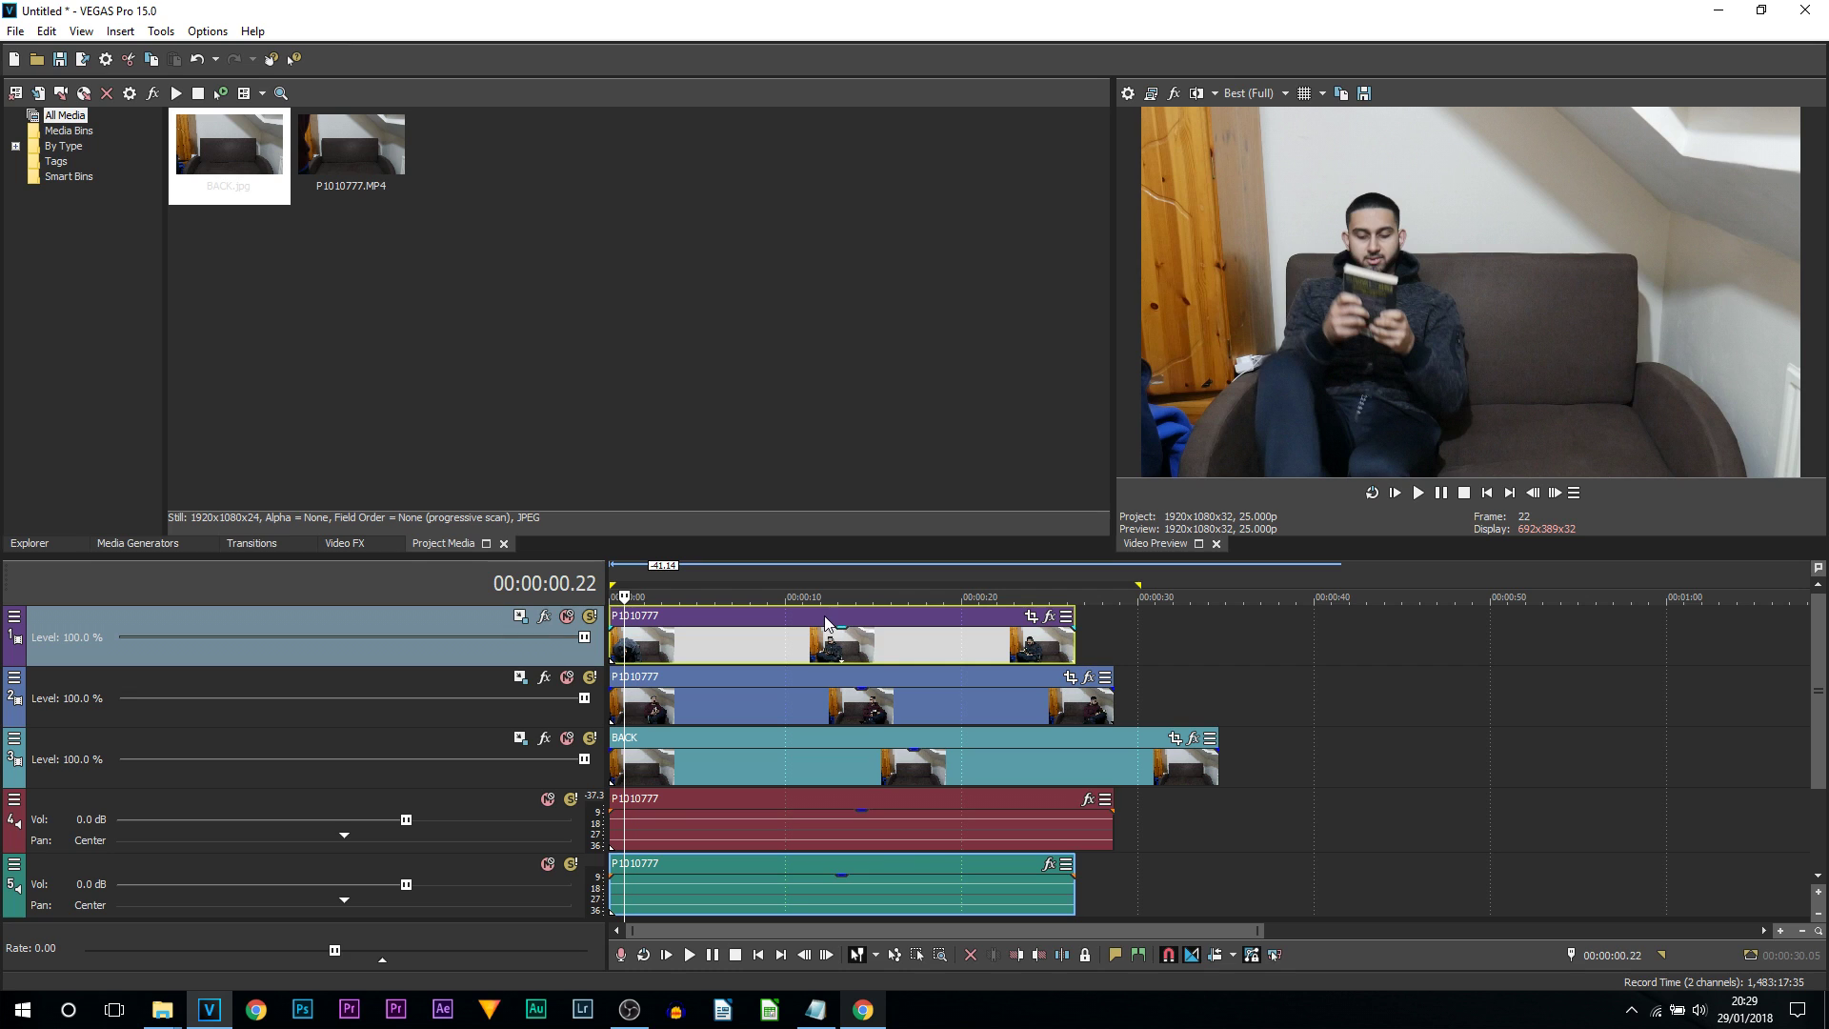
pyautogui.moveTo(847, 635)
pyautogui.mouseDown()
pyautogui.moveTo(852, 662)
pyautogui.moveTo(857, 617)
pyautogui.moveTo(862, 658)
pyautogui.mouseUp()
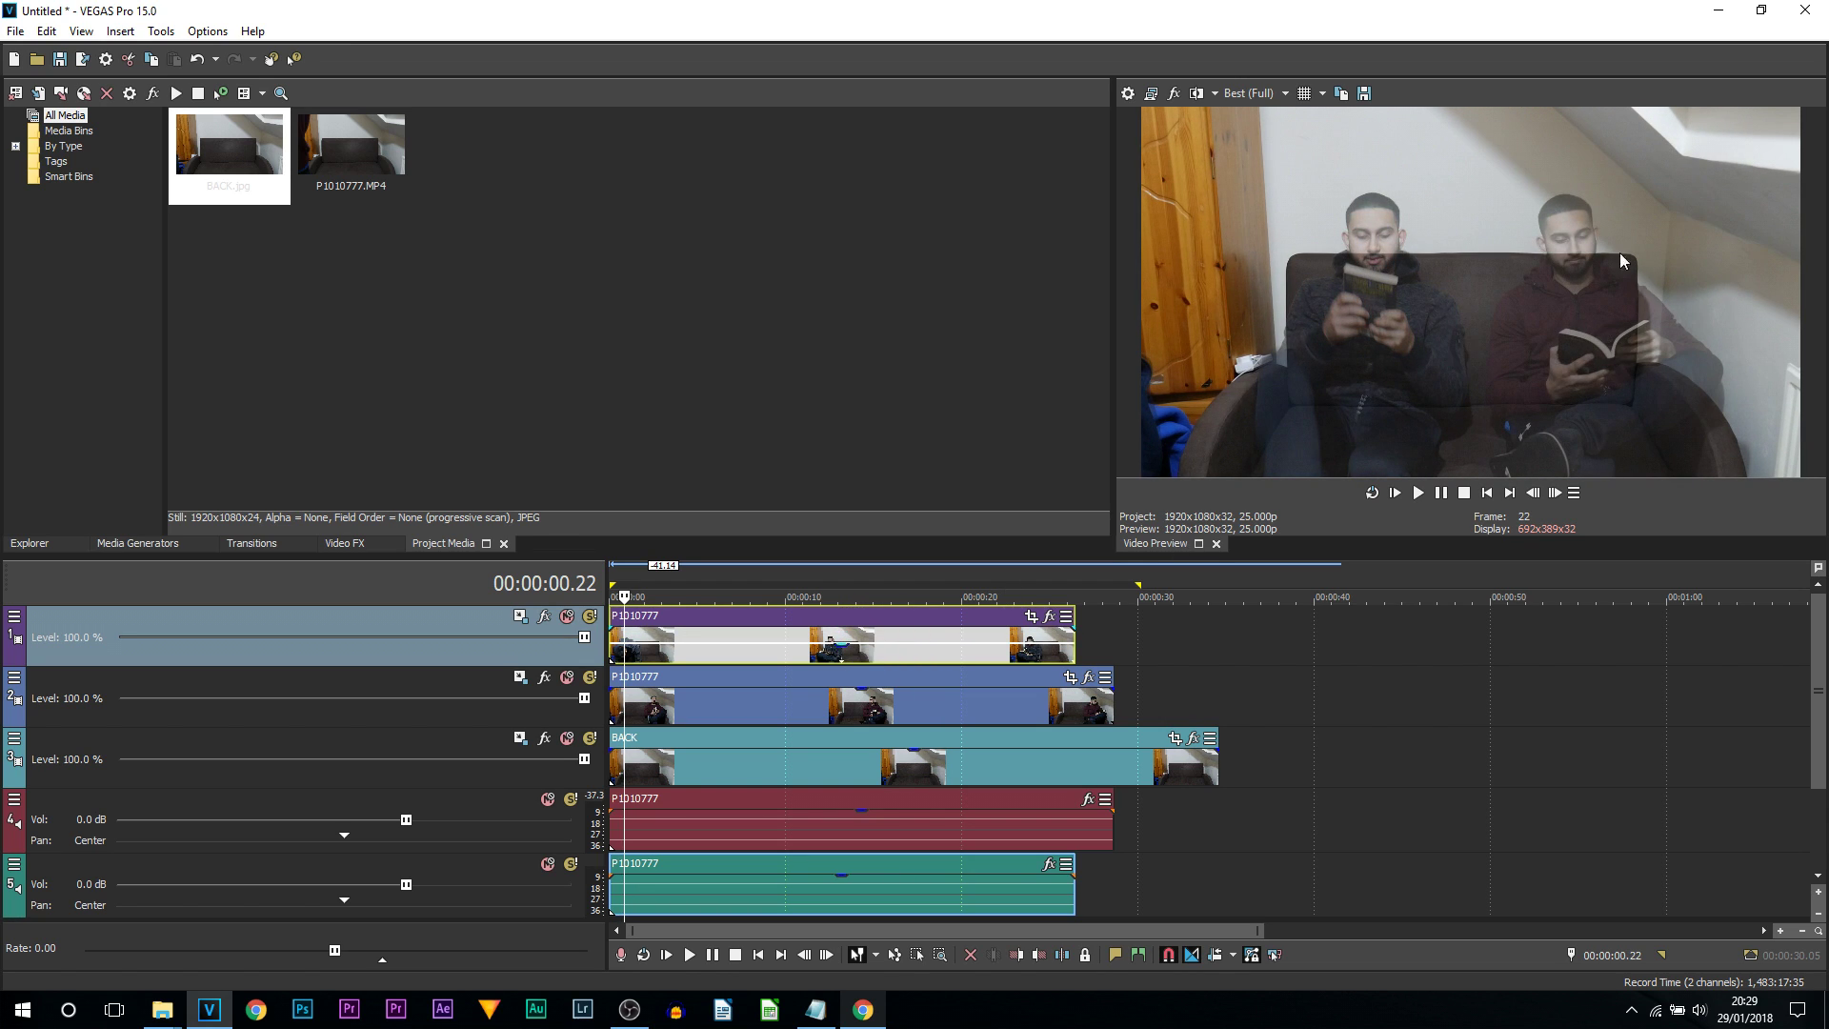
pyautogui.click(615, 664)
pyautogui.scroll(5, 707, 648)
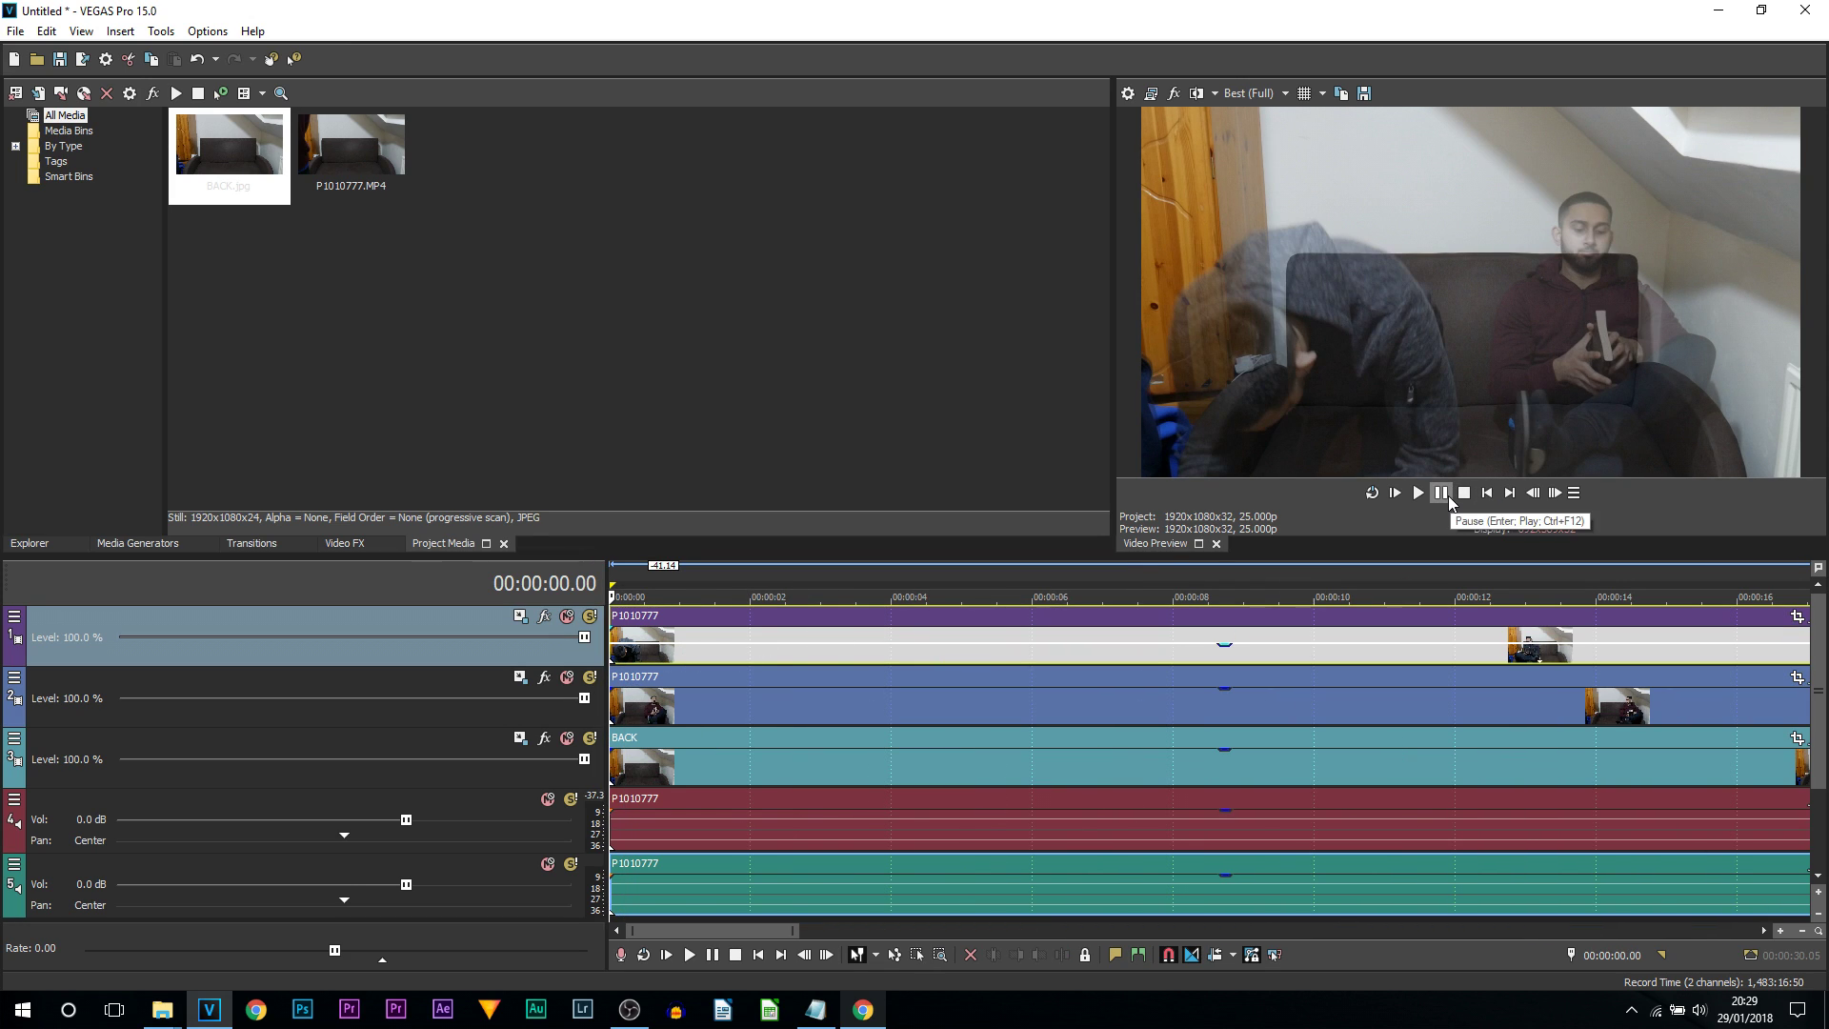
# Play and pause the blended clips, then set the preview quality to Preview (Auto)
pyautogui.press('space')
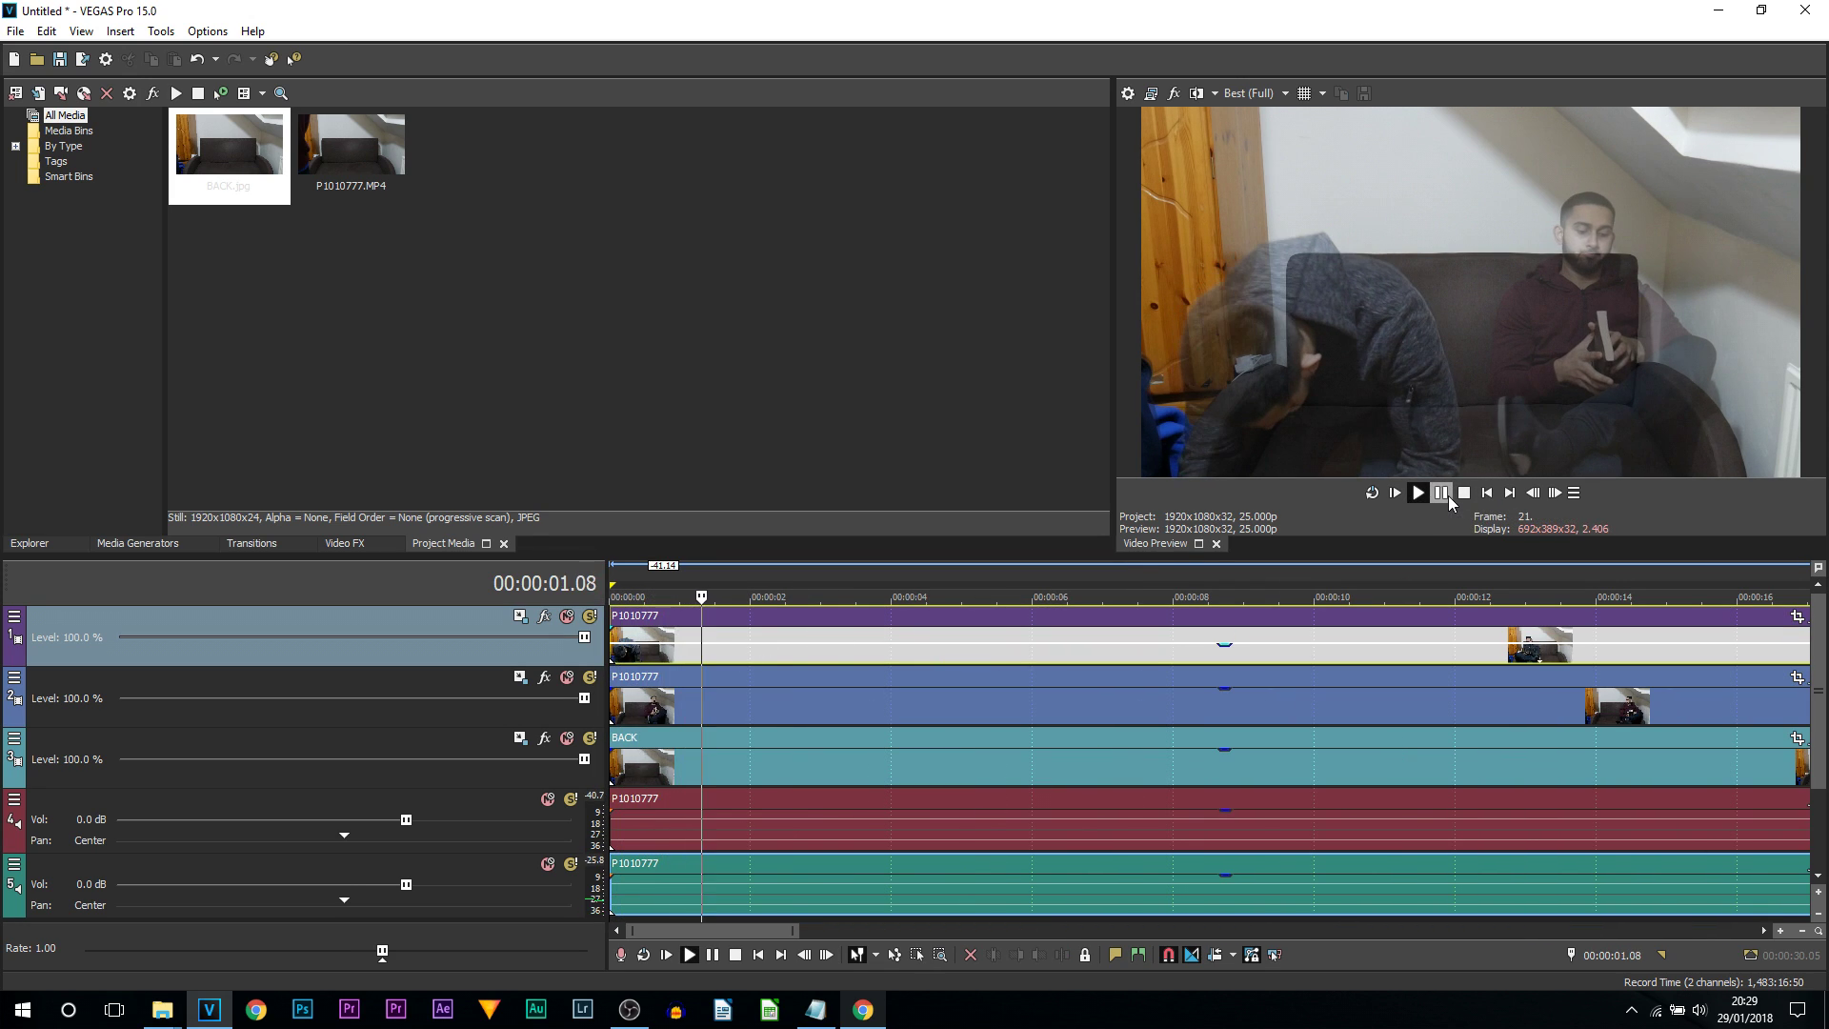
pyautogui.click(1449, 496)
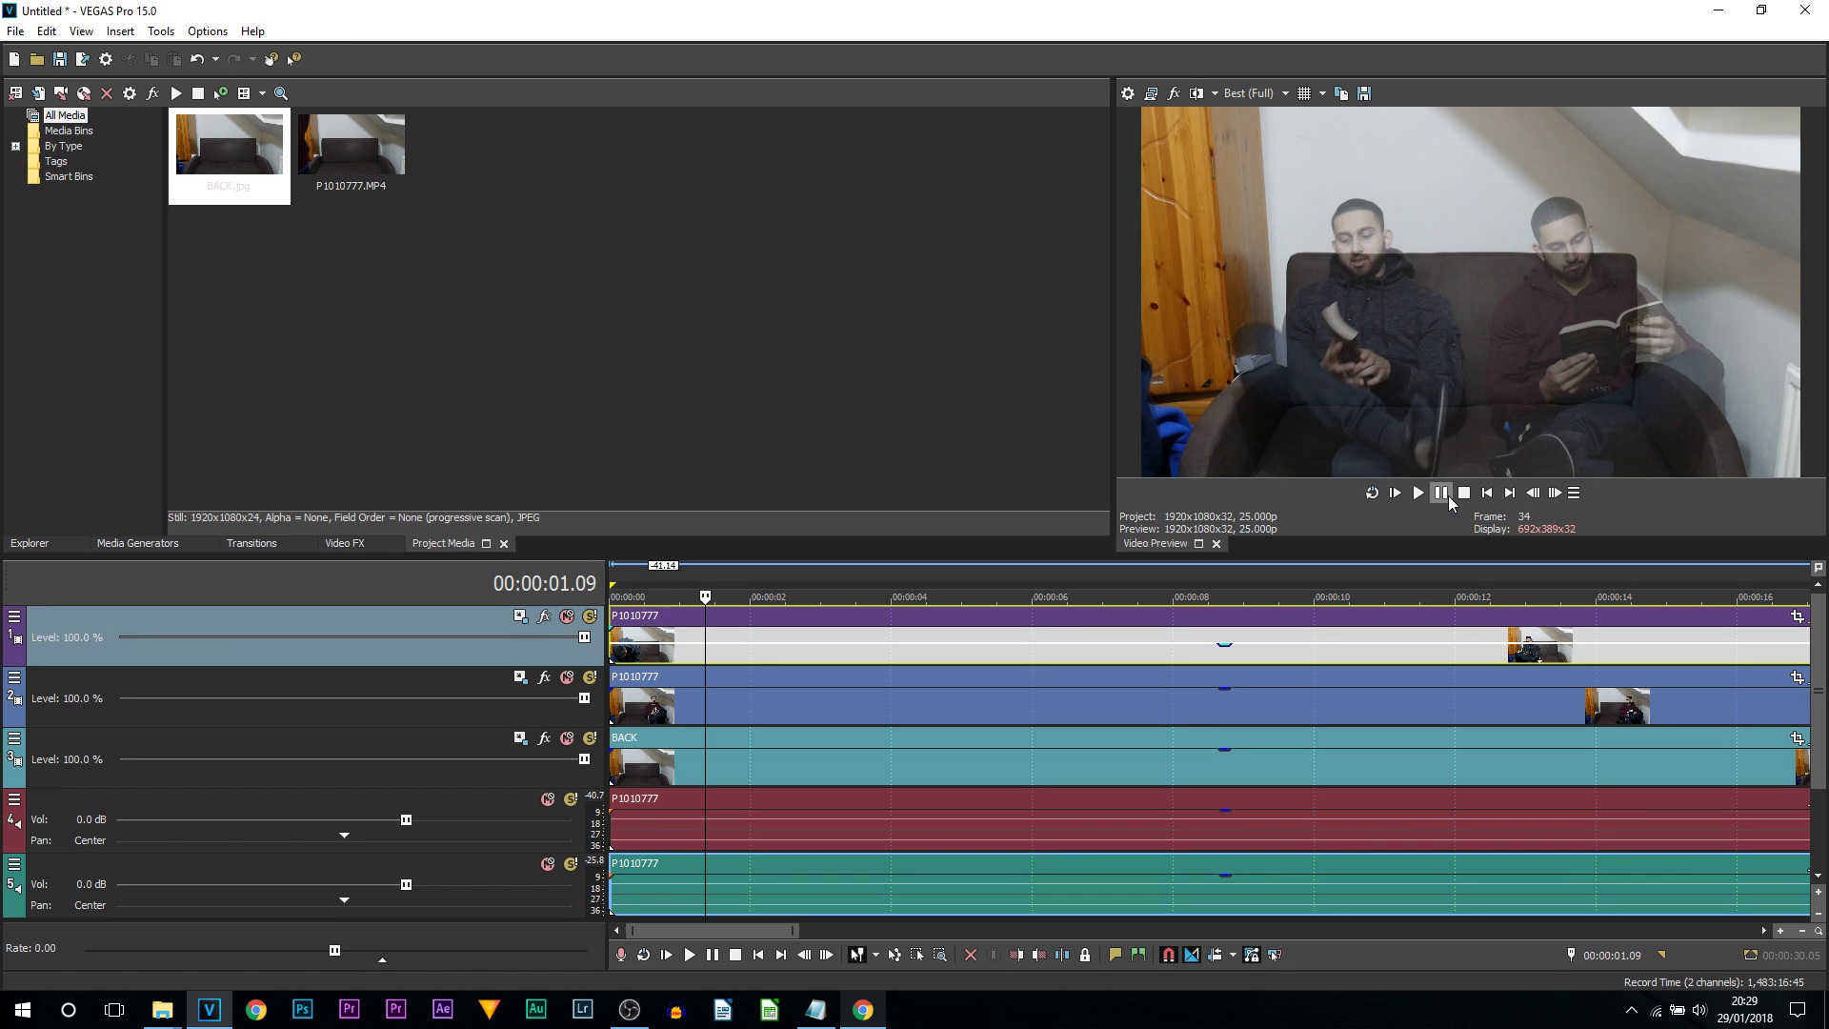
pyautogui.click(1255, 94)
pyautogui.moveTo(1269, 134)
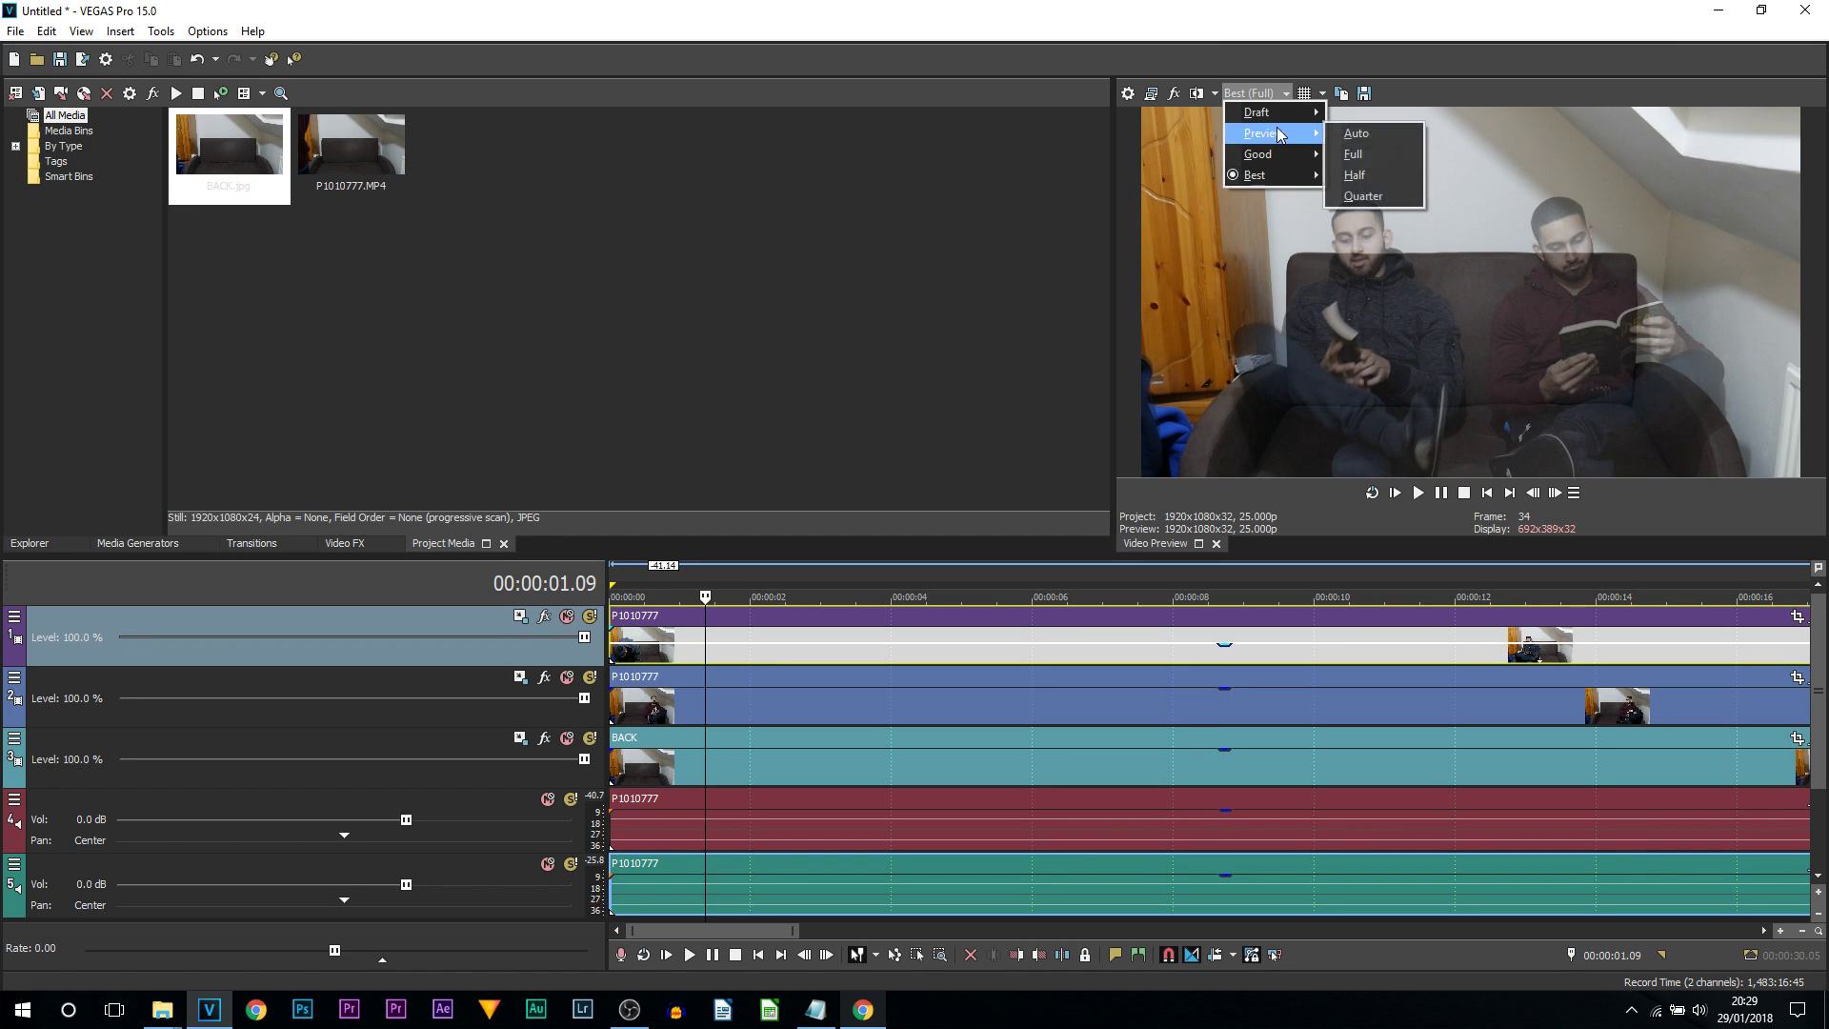
pyautogui.click(1356, 133)
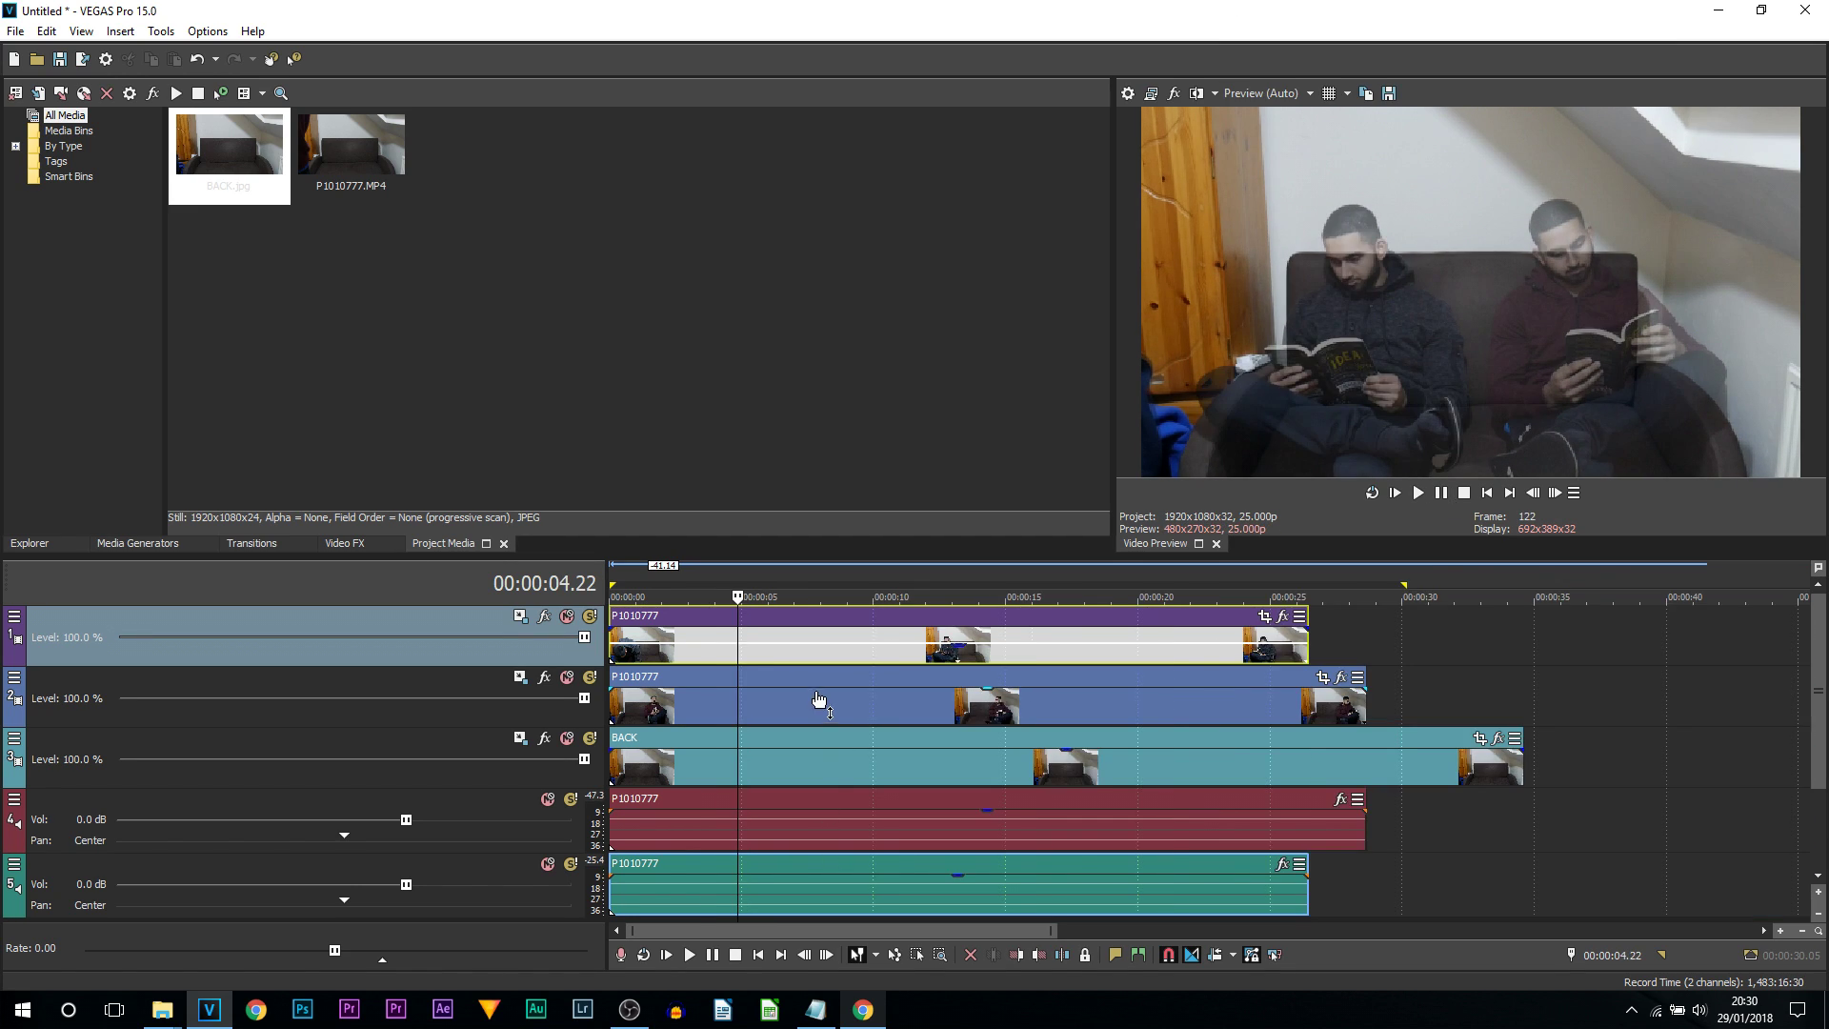
# In the top clip's Event Pan/Crop, enable Mask, go to the first frame, and choose Anchor Creation
pyautogui.click(1263, 617)
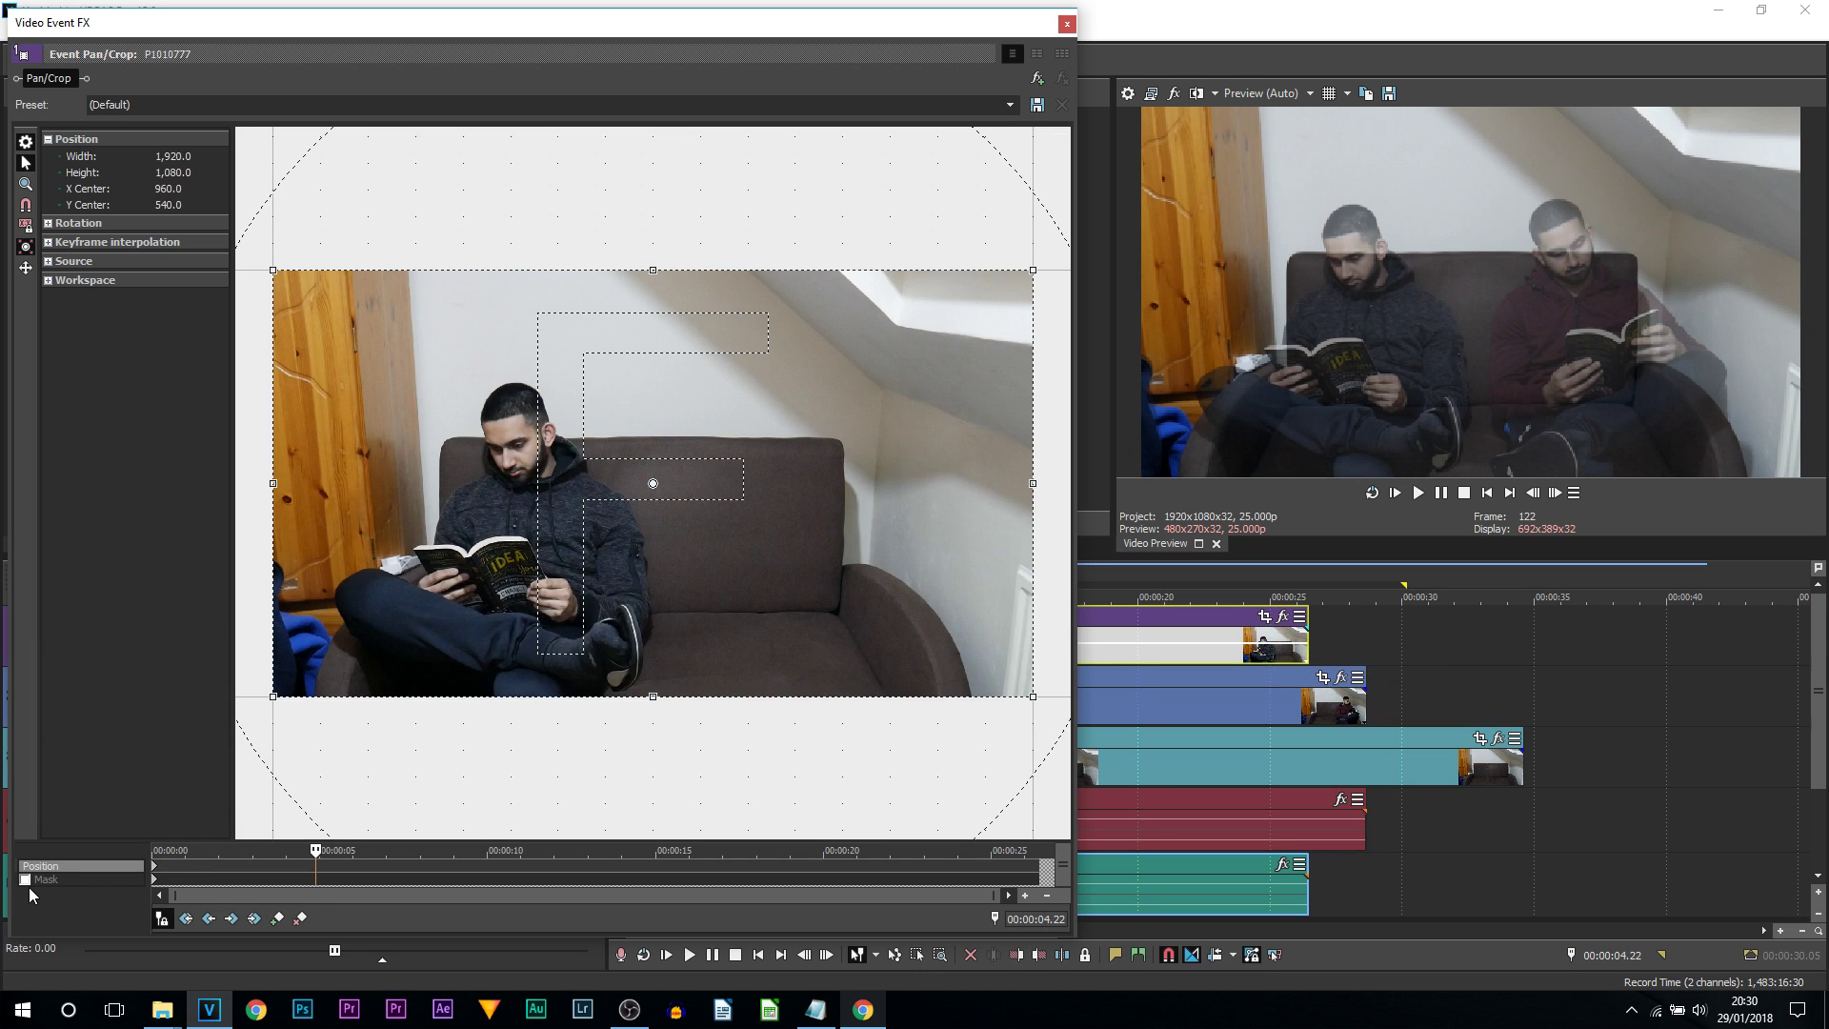
pyautogui.click(24, 880)
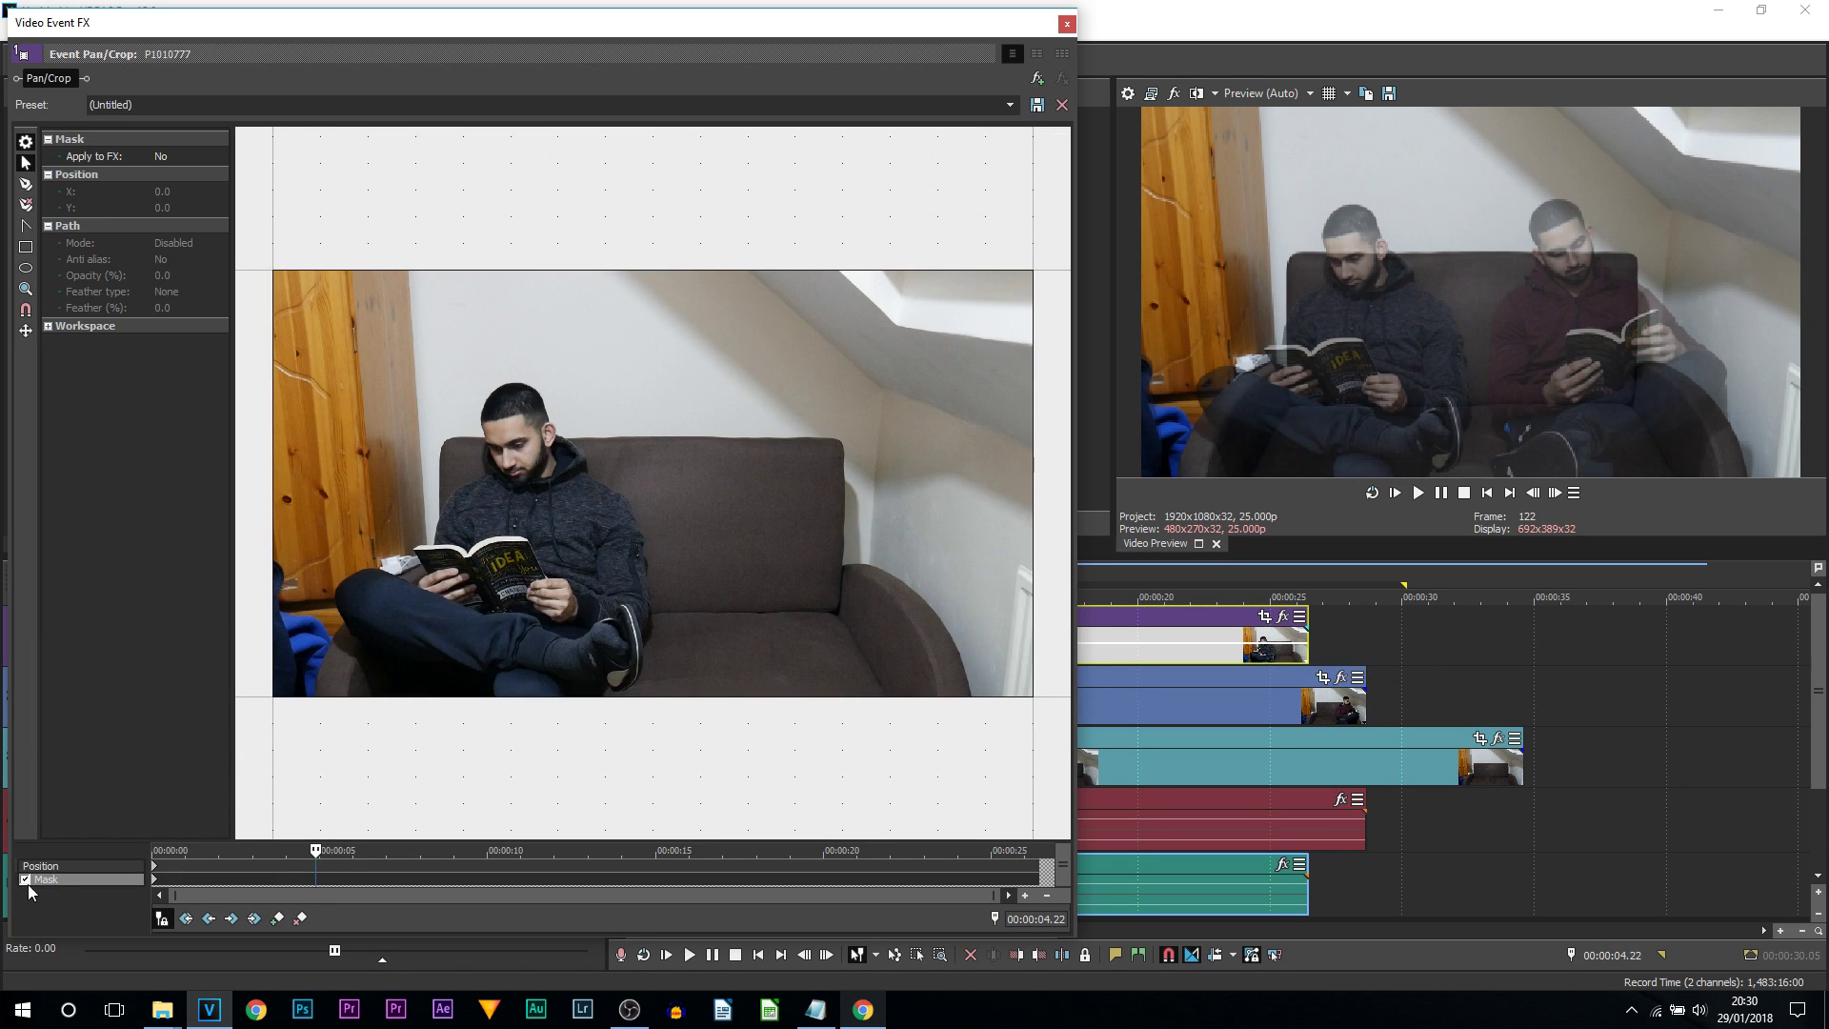
pyautogui.click(157, 886)
pyautogui.click(26, 184)
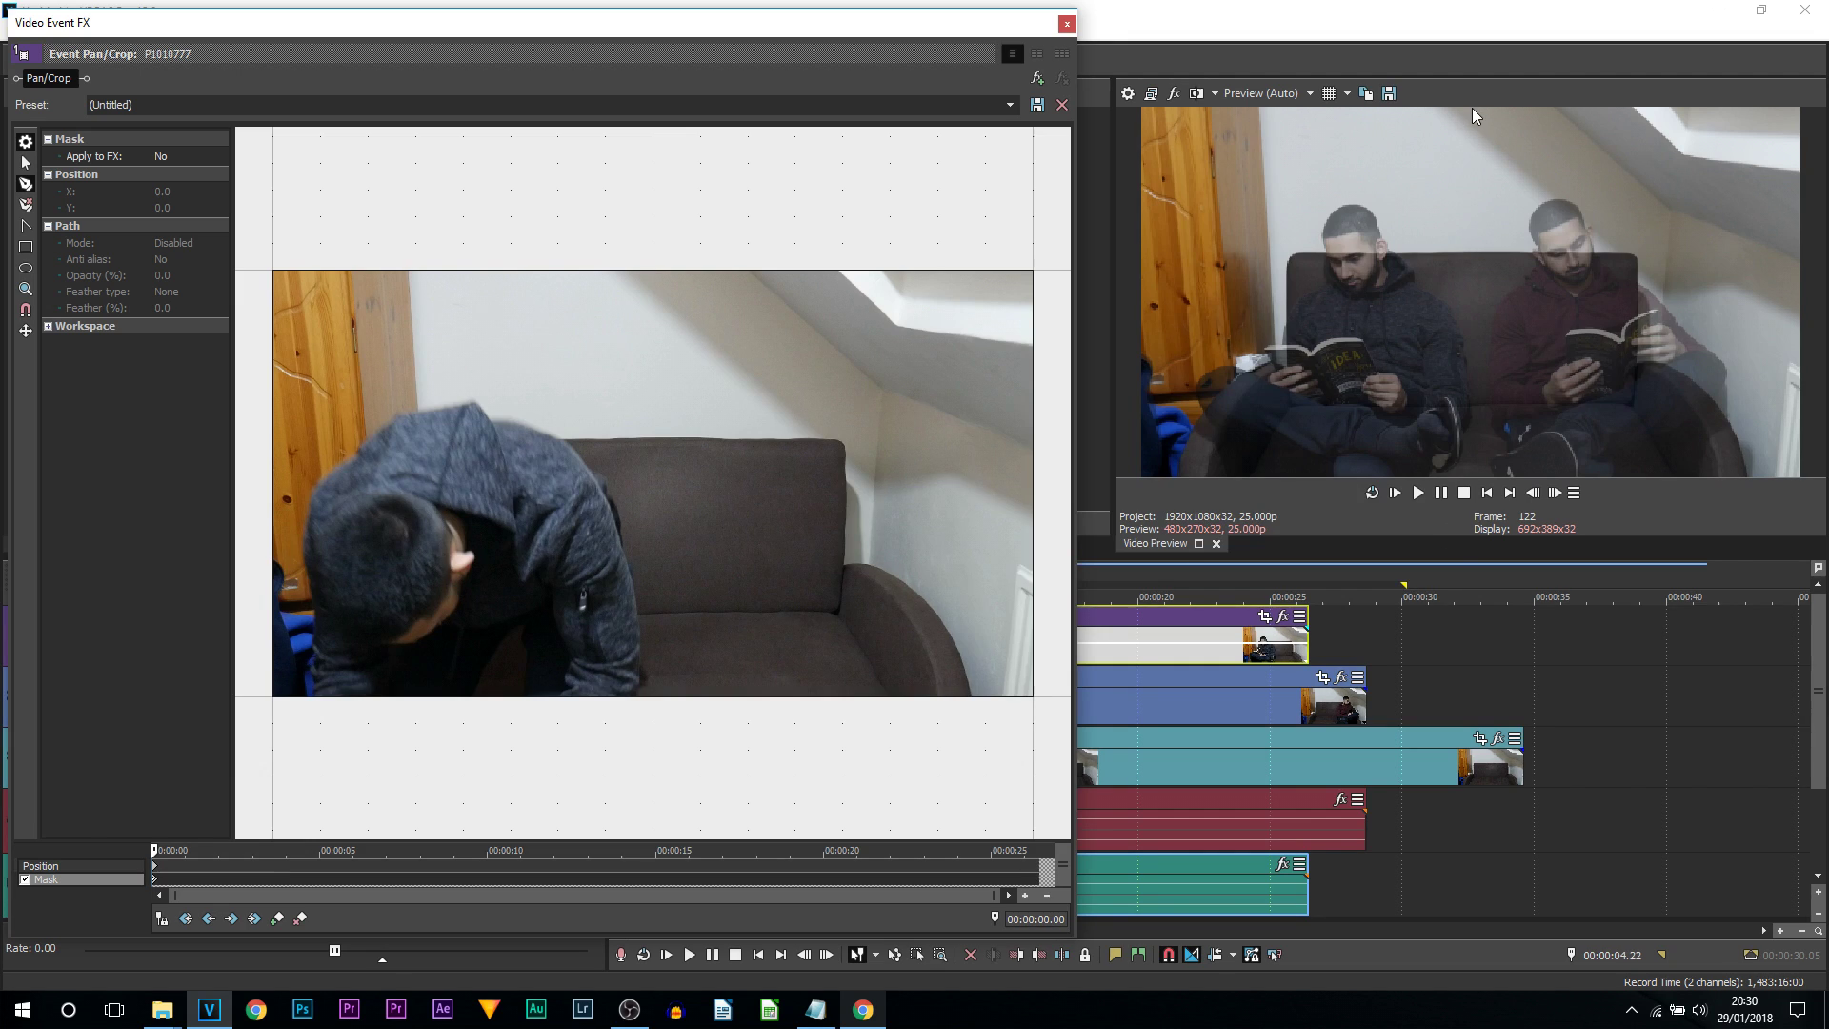
# Trace a closed mask down the sofa's centre line and around the left side of the frame
pyautogui.click(1475, 365)
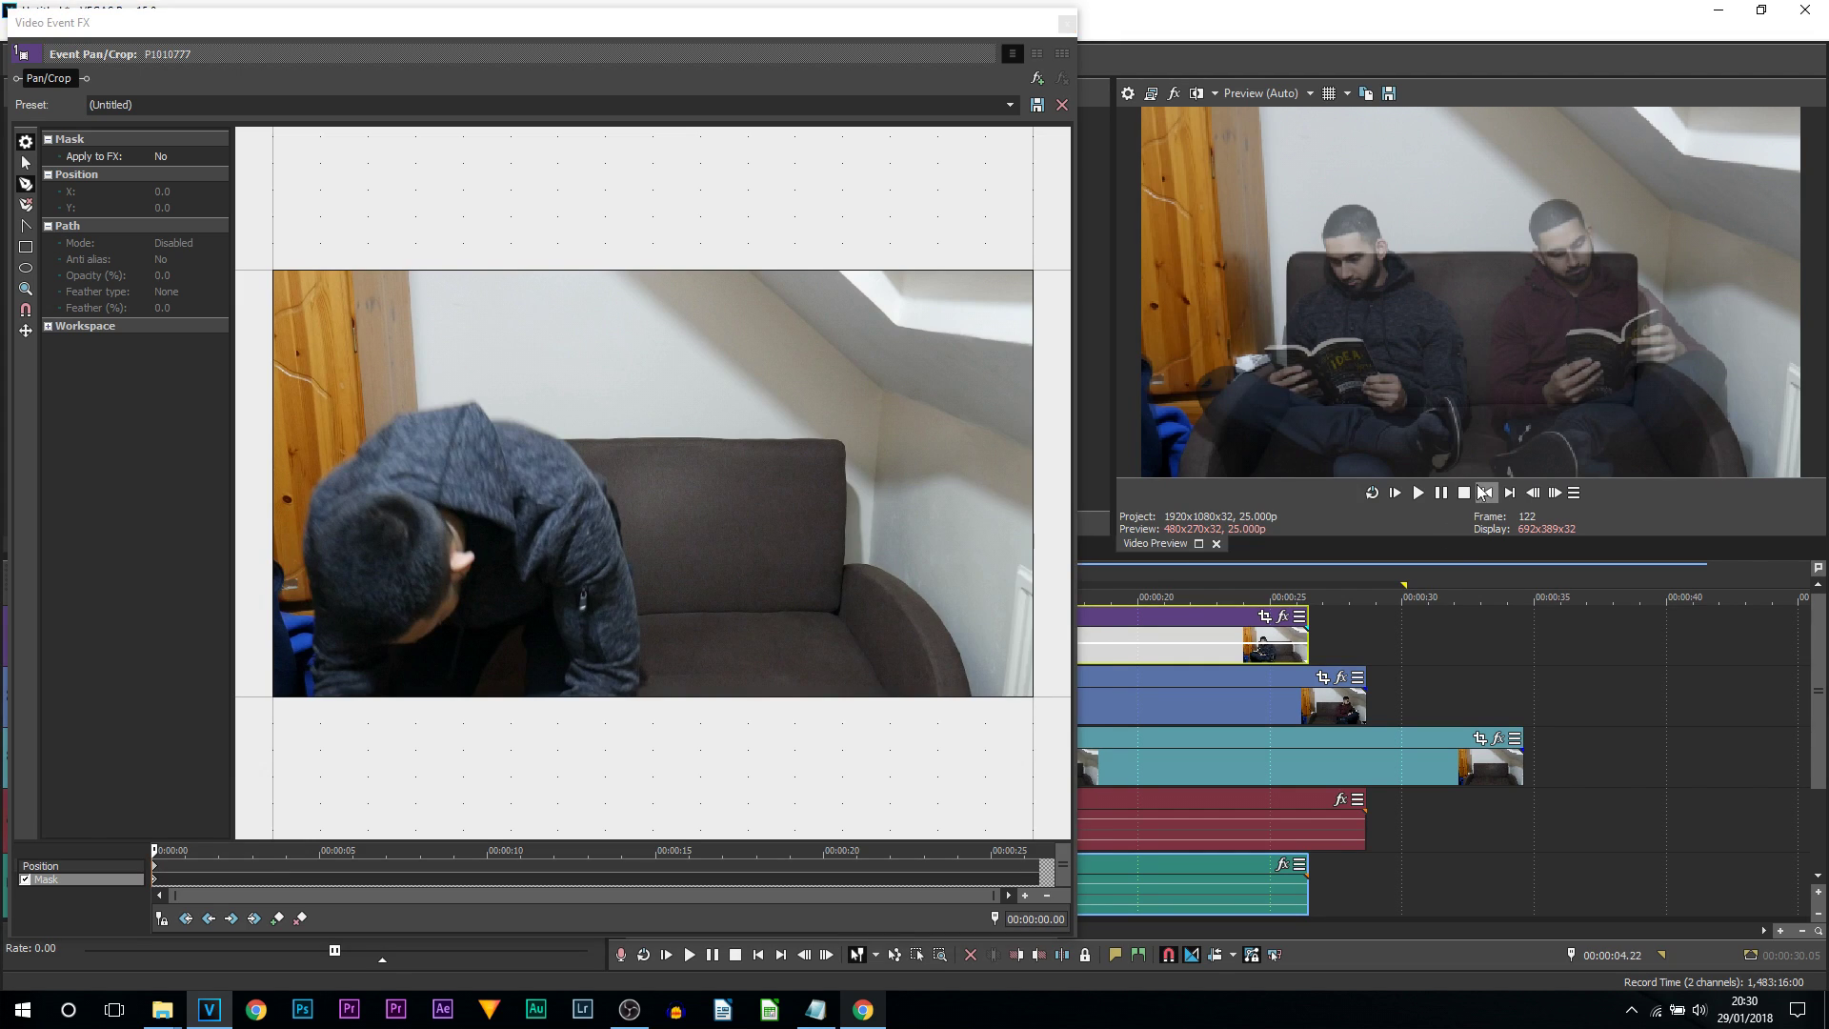
pyautogui.click(650, 244)
pyautogui.click(649, 483)
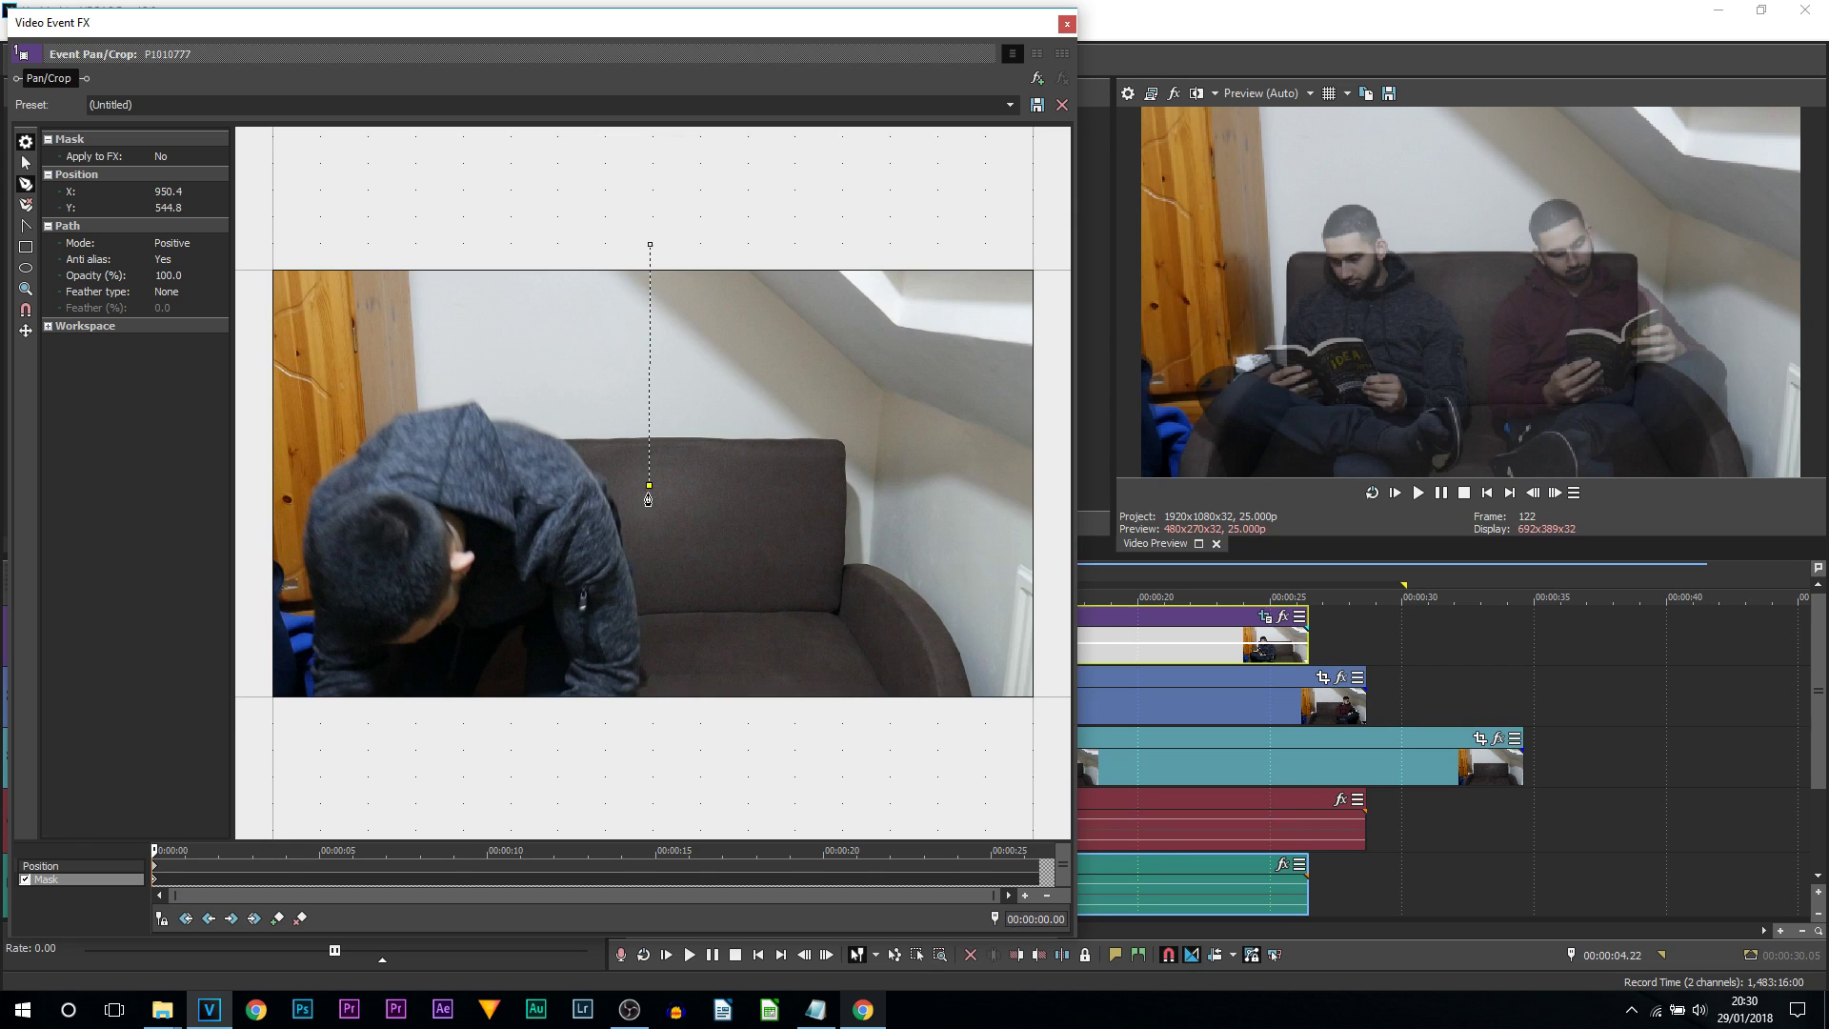
pyautogui.click(654, 551)
pyautogui.click(663, 626)
pyautogui.click(662, 663)
pyautogui.click(658, 710)
pyautogui.click(548, 760)
pyautogui.click(242, 752)
pyautogui.click(238, 238)
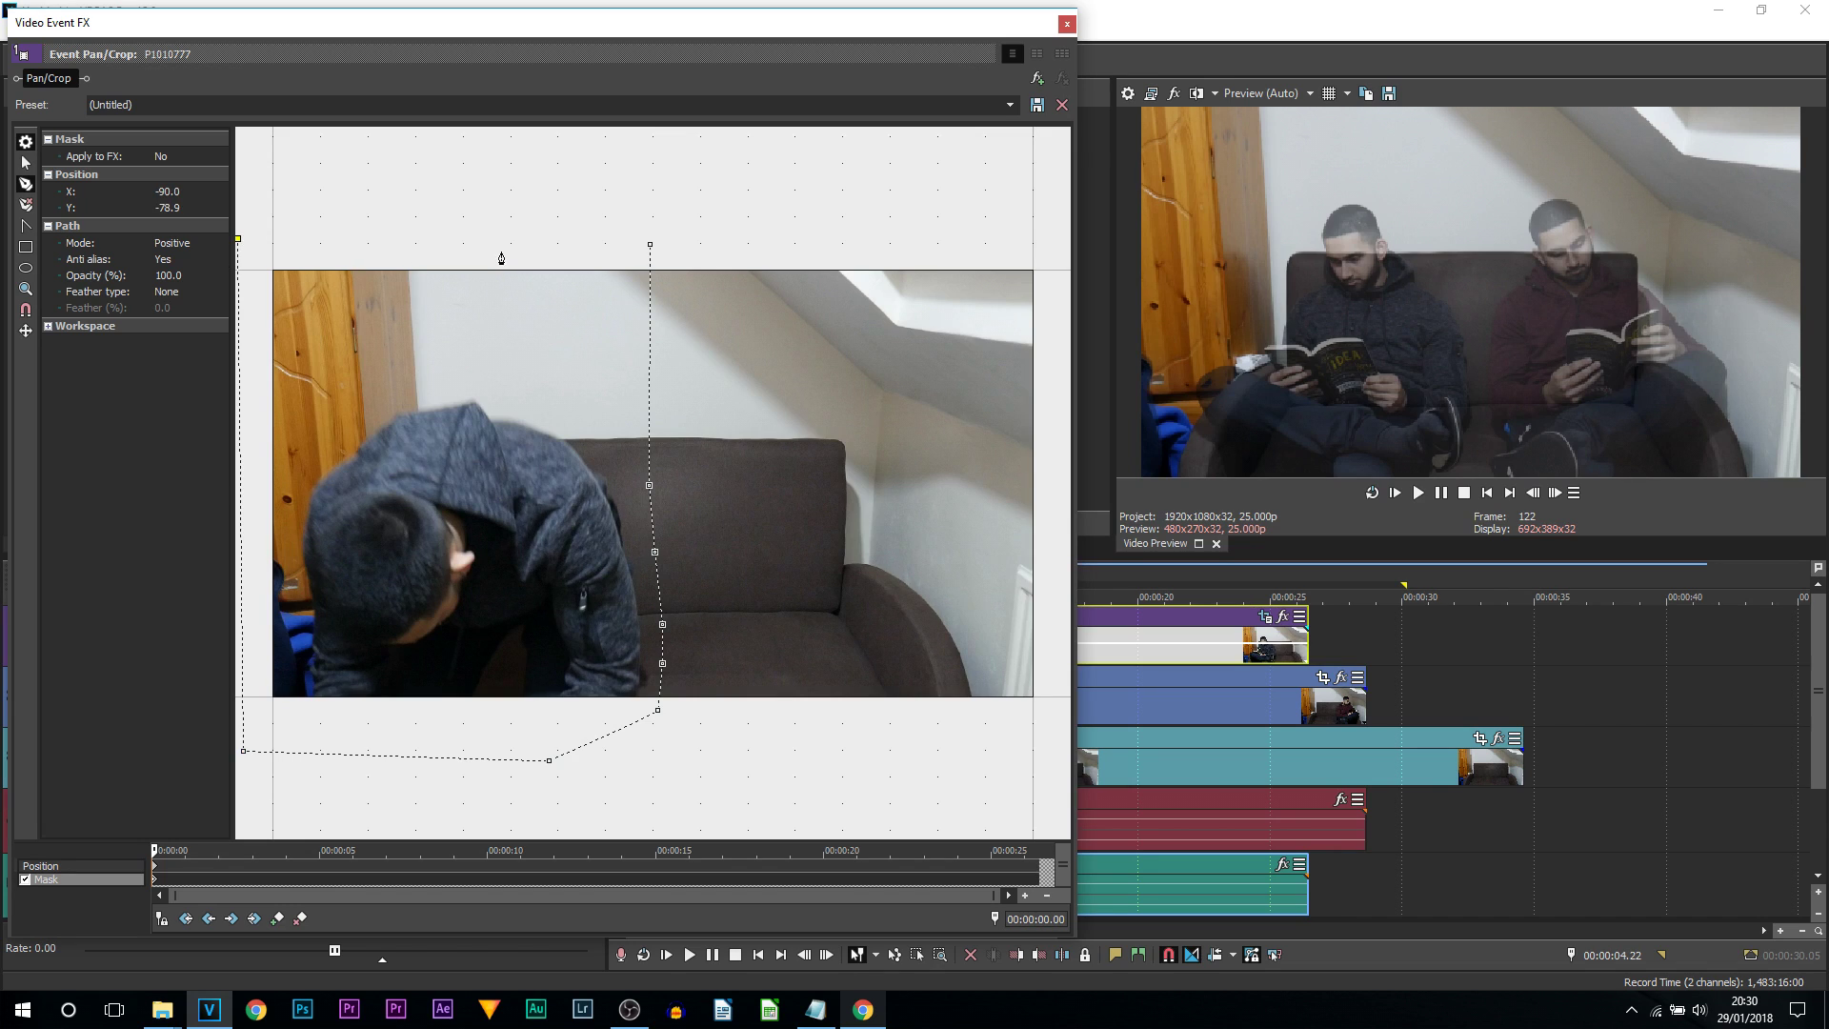
pyautogui.click(650, 245)
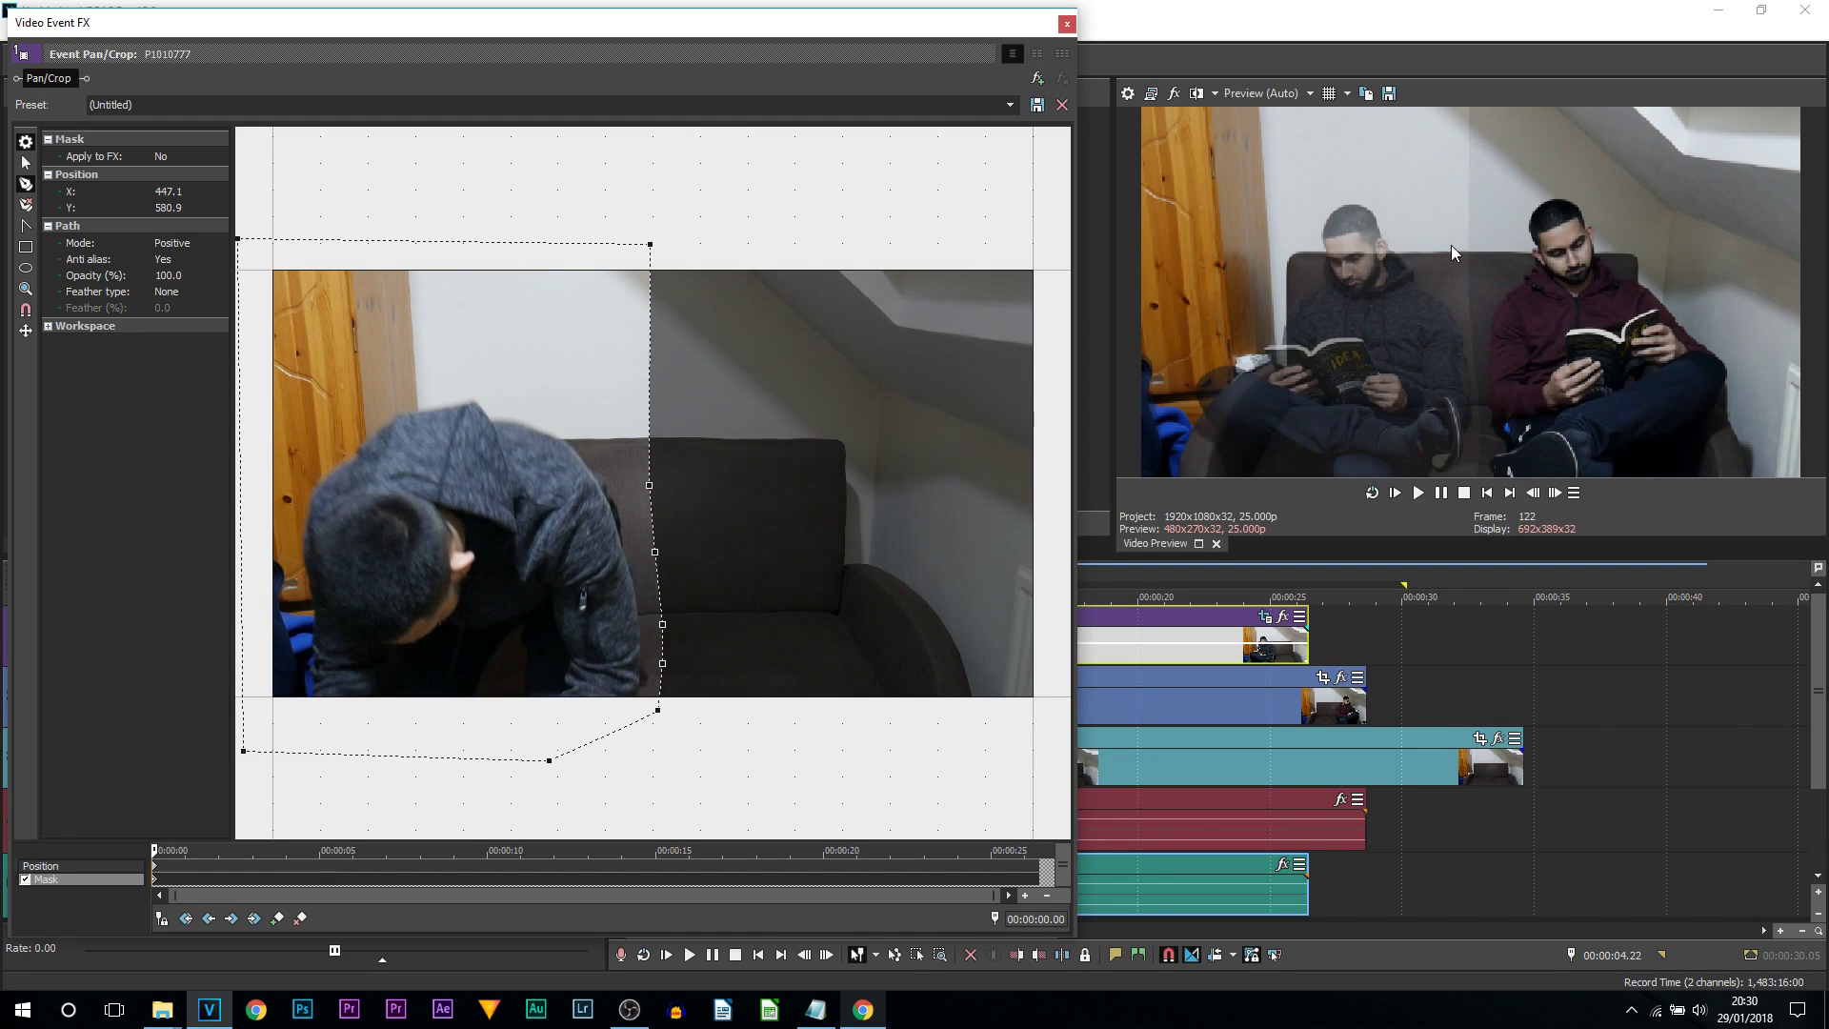
# Give the mask a Both-direction feather of 5.6% and close the Pan/Crop window
pyautogui.click(239, 287)
pyautogui.click(171, 293)
pyautogui.click(169, 329)
pyautogui.click(192, 310)
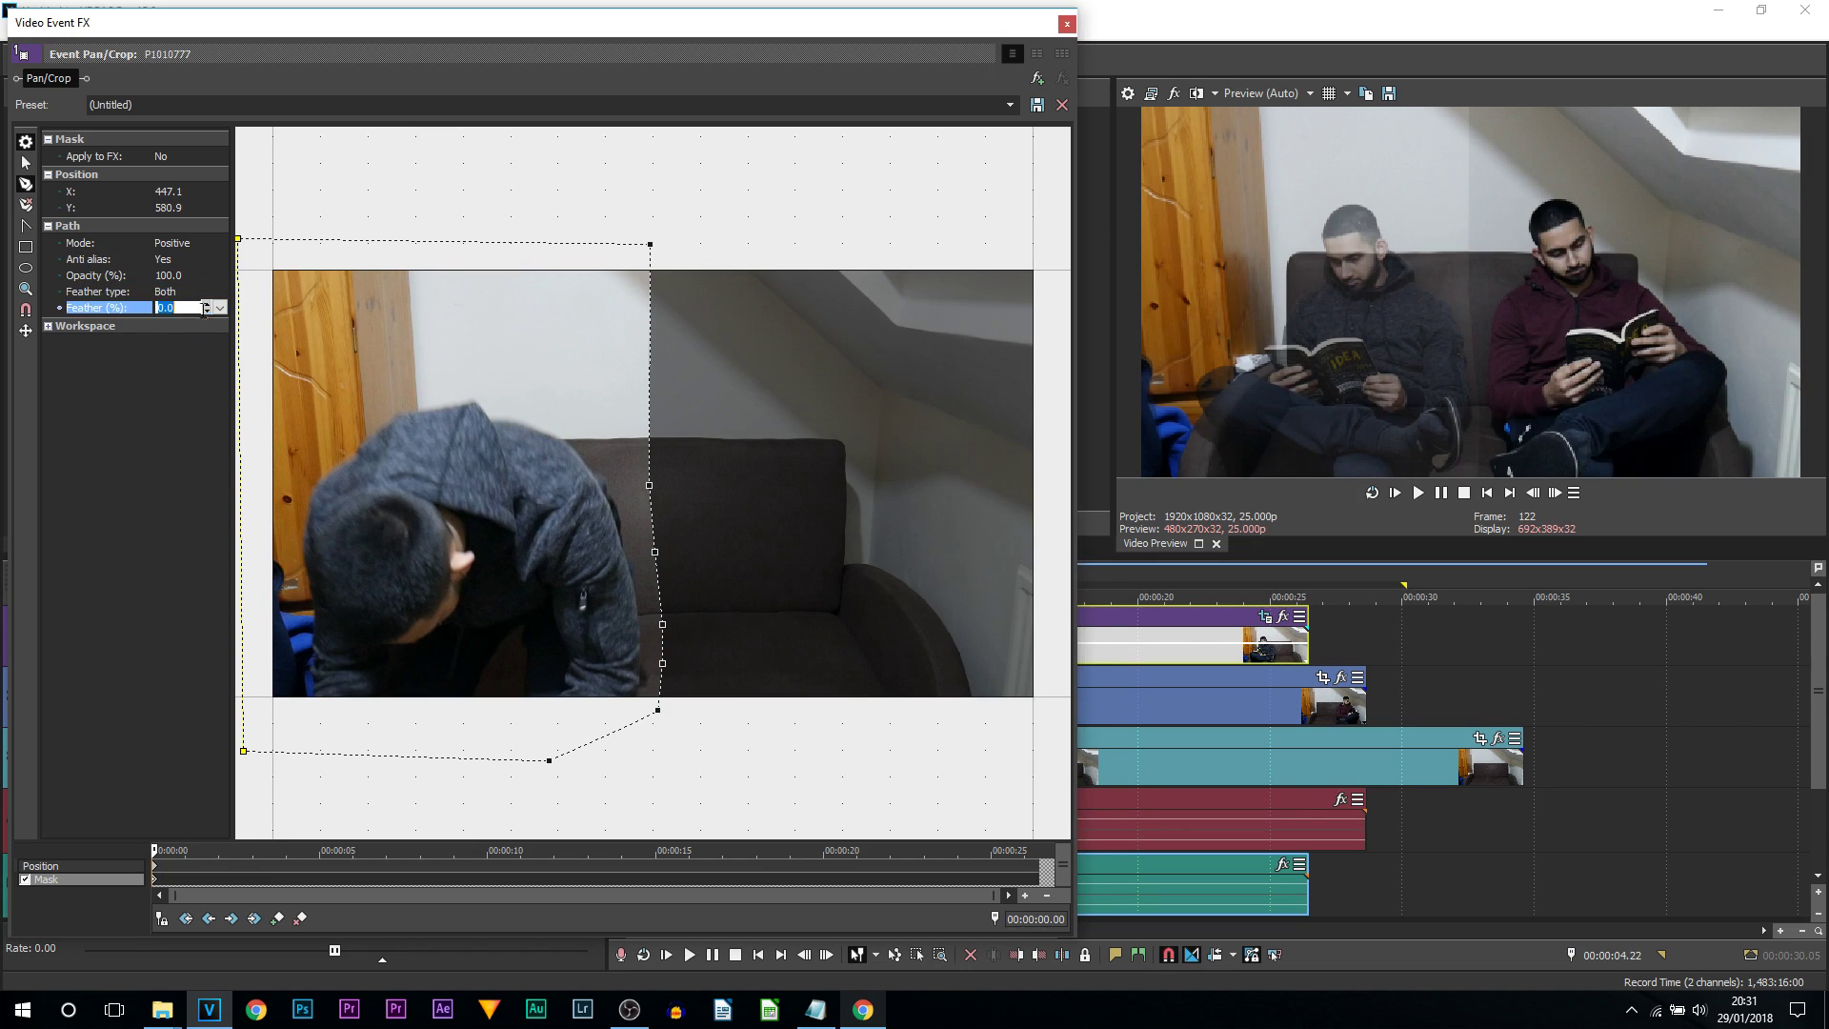
pyautogui.moveTo(162, 327); pyautogui.dragTo(169, 330)
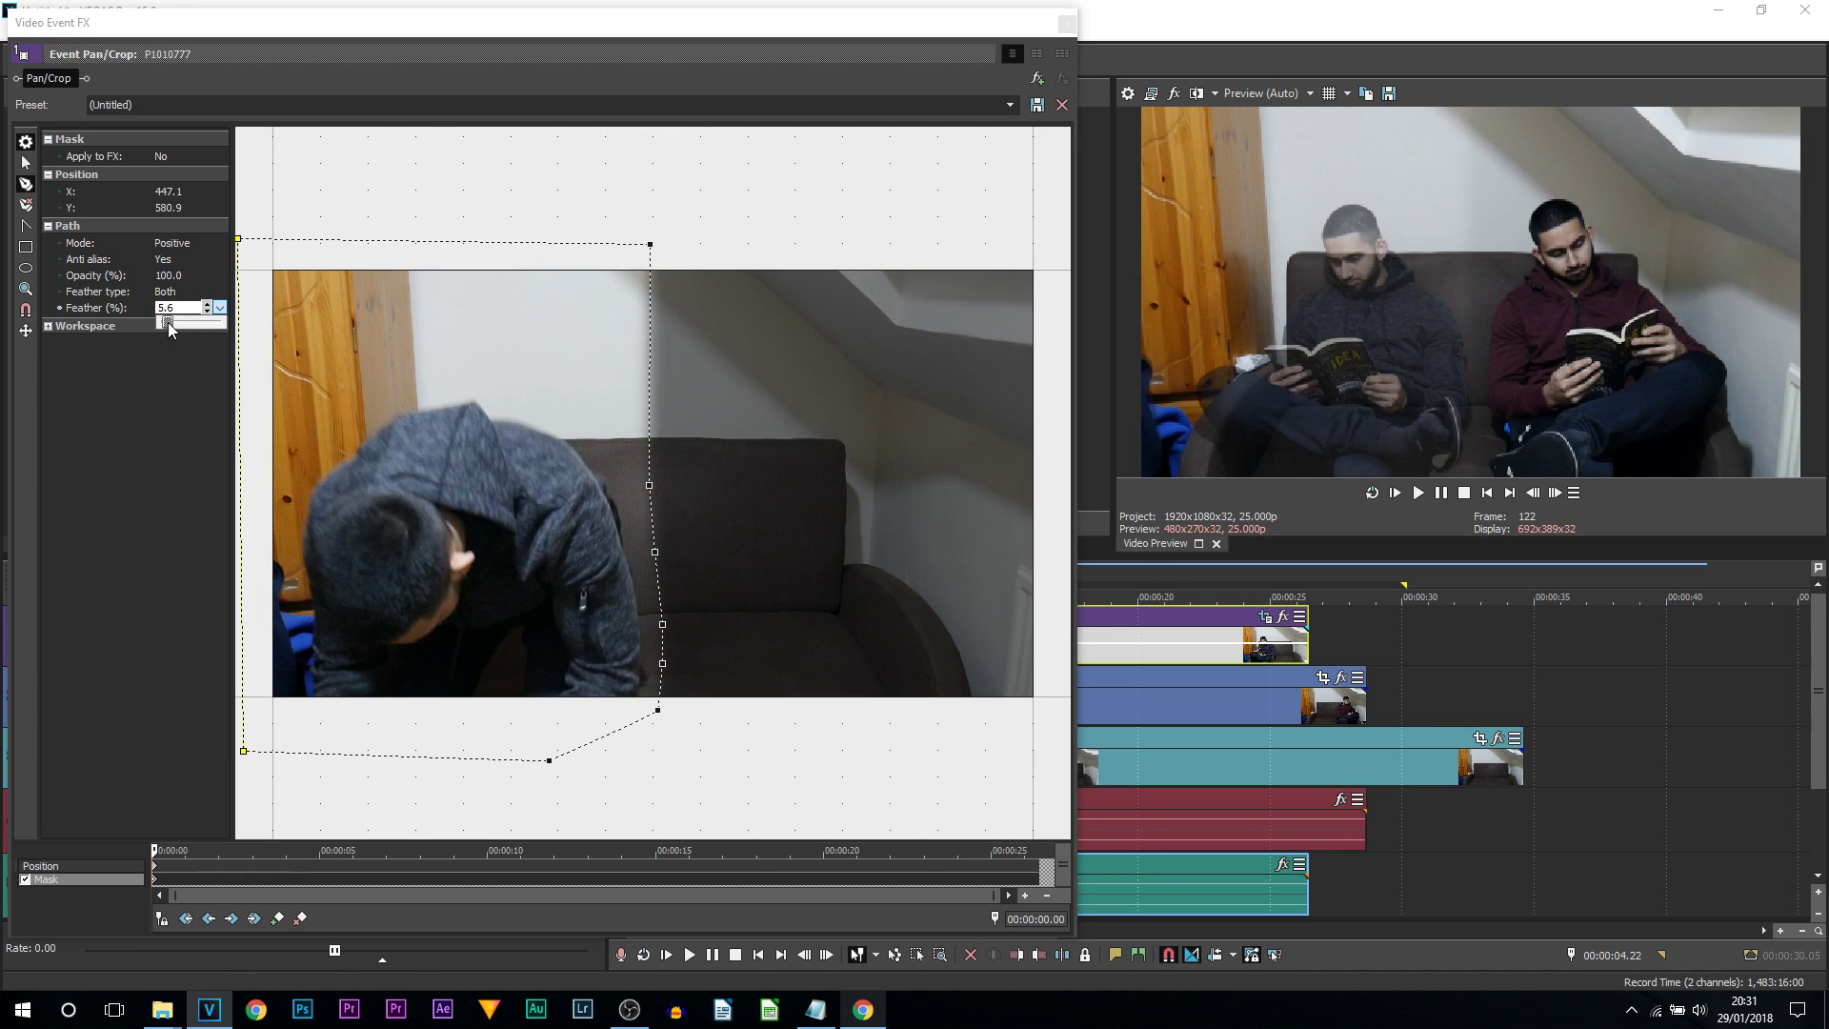
pyautogui.click(1065, 27)
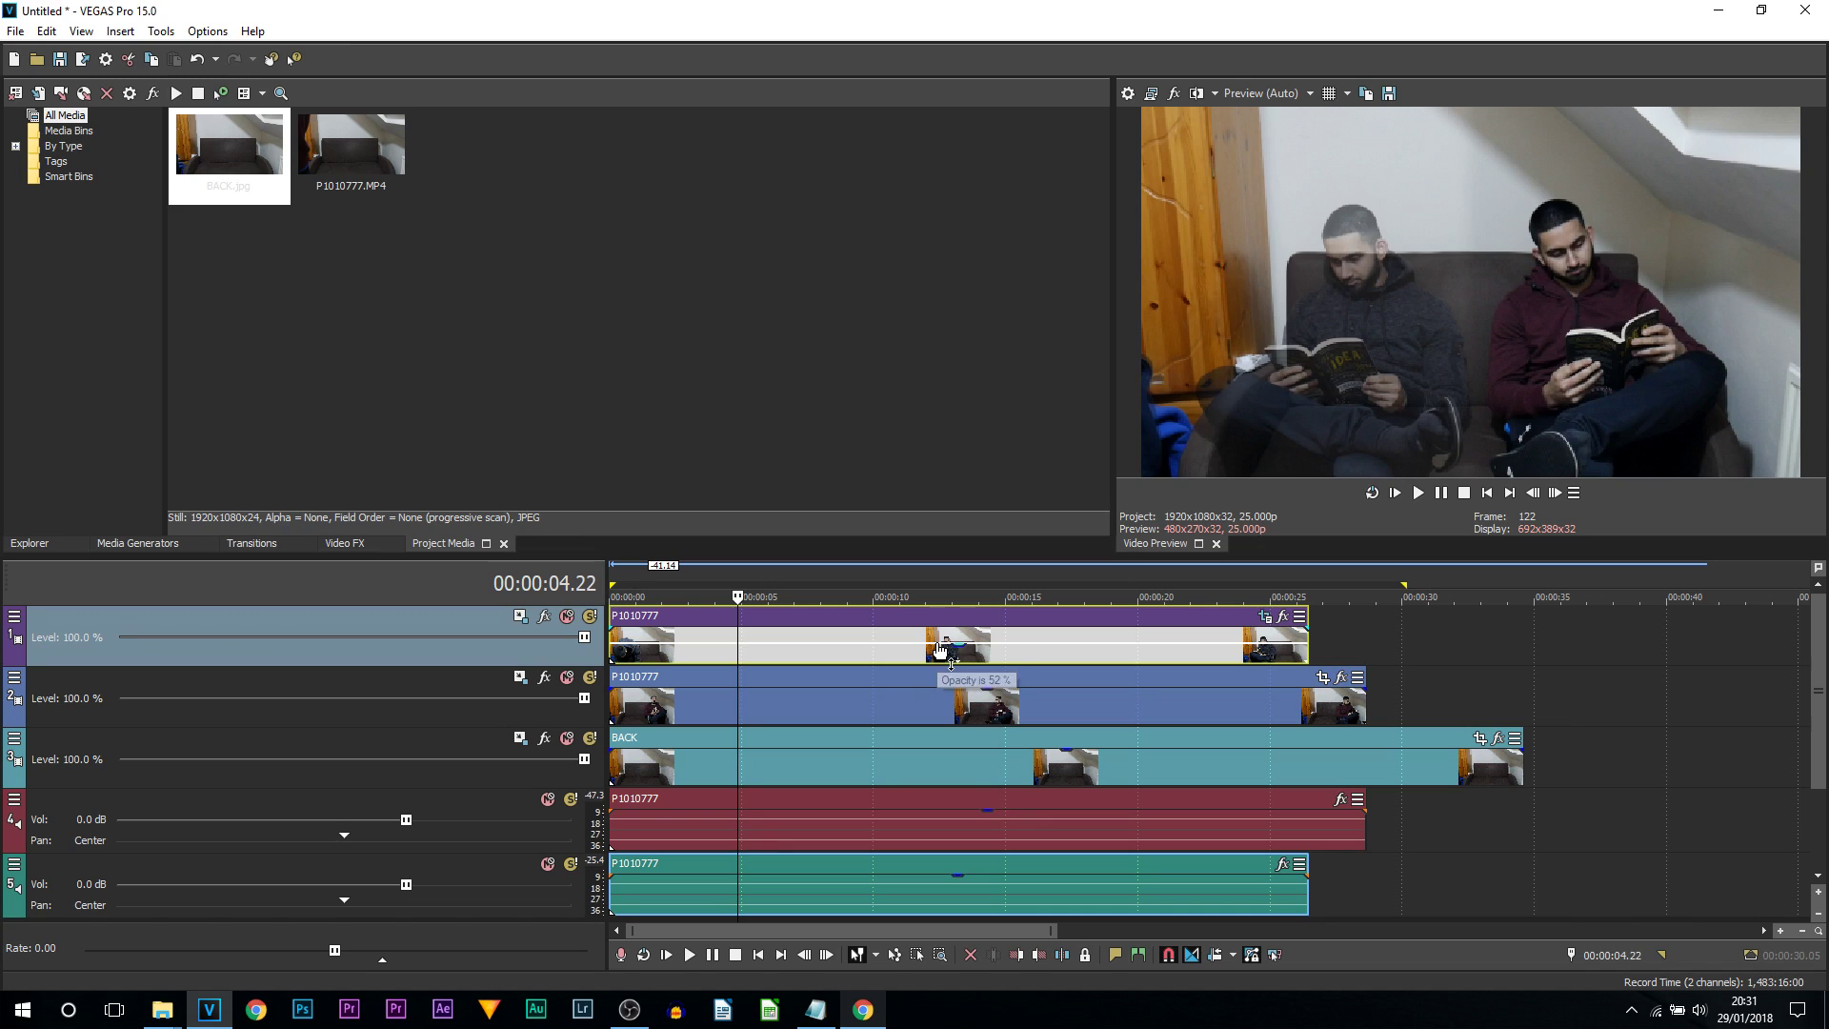
# Drag the top event's opacity back to 100%, then set the Pan/Crop mask Feather to 19.3%
pyautogui.moveTo(941, 648); pyautogui.dragTo(989, 274)
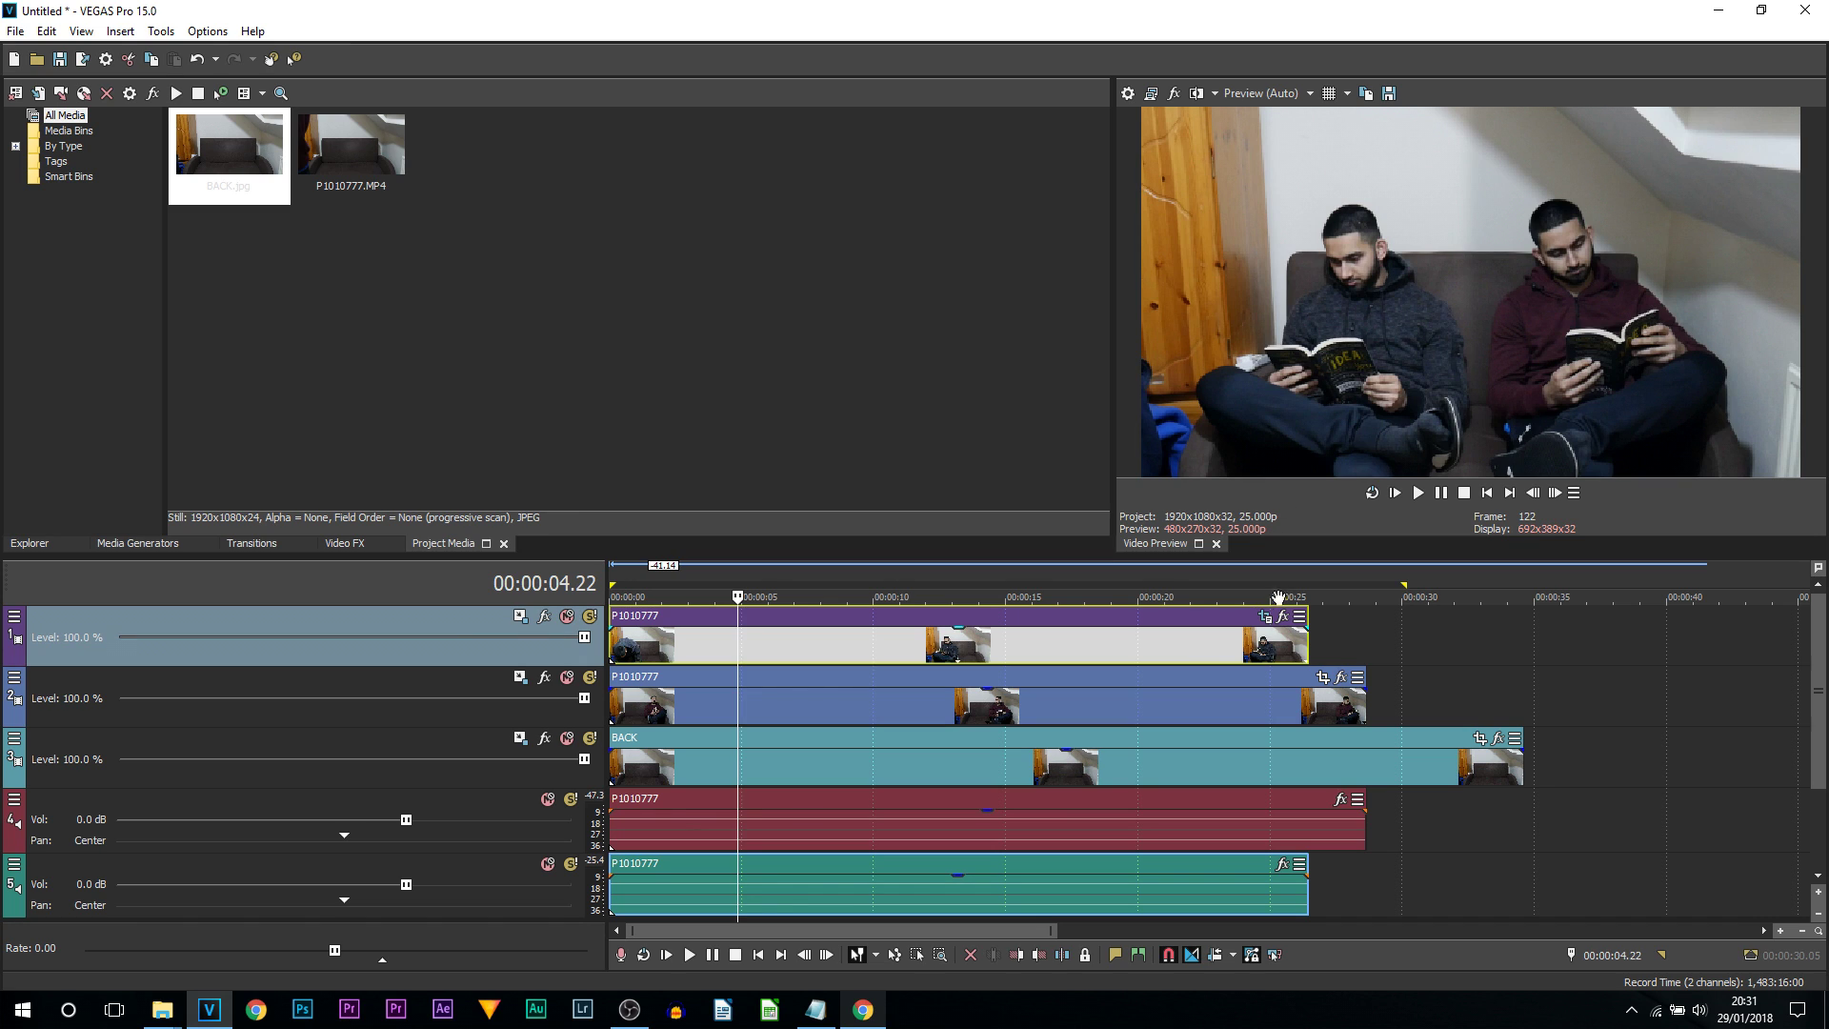
pyautogui.click(1267, 621)
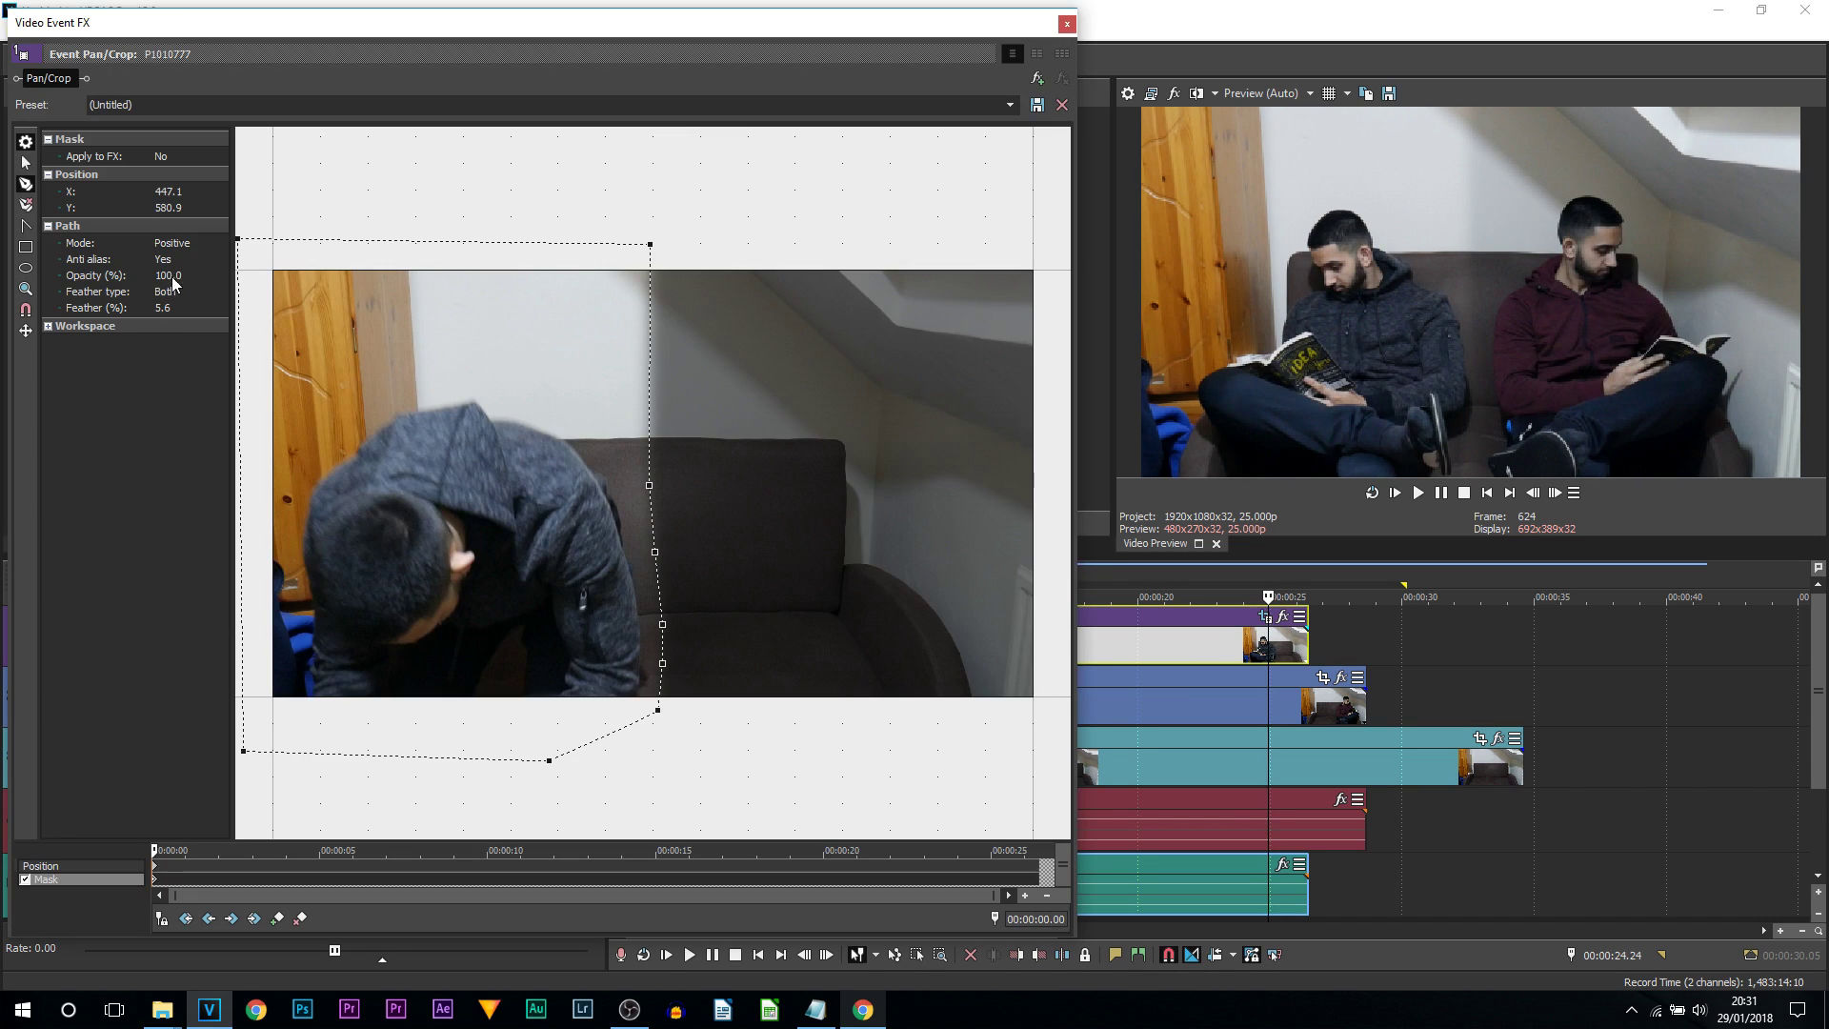
pyautogui.click(177, 308)
pyautogui.click(219, 308)
pyautogui.moveTo(167, 329); pyautogui.dragTo(173, 330)
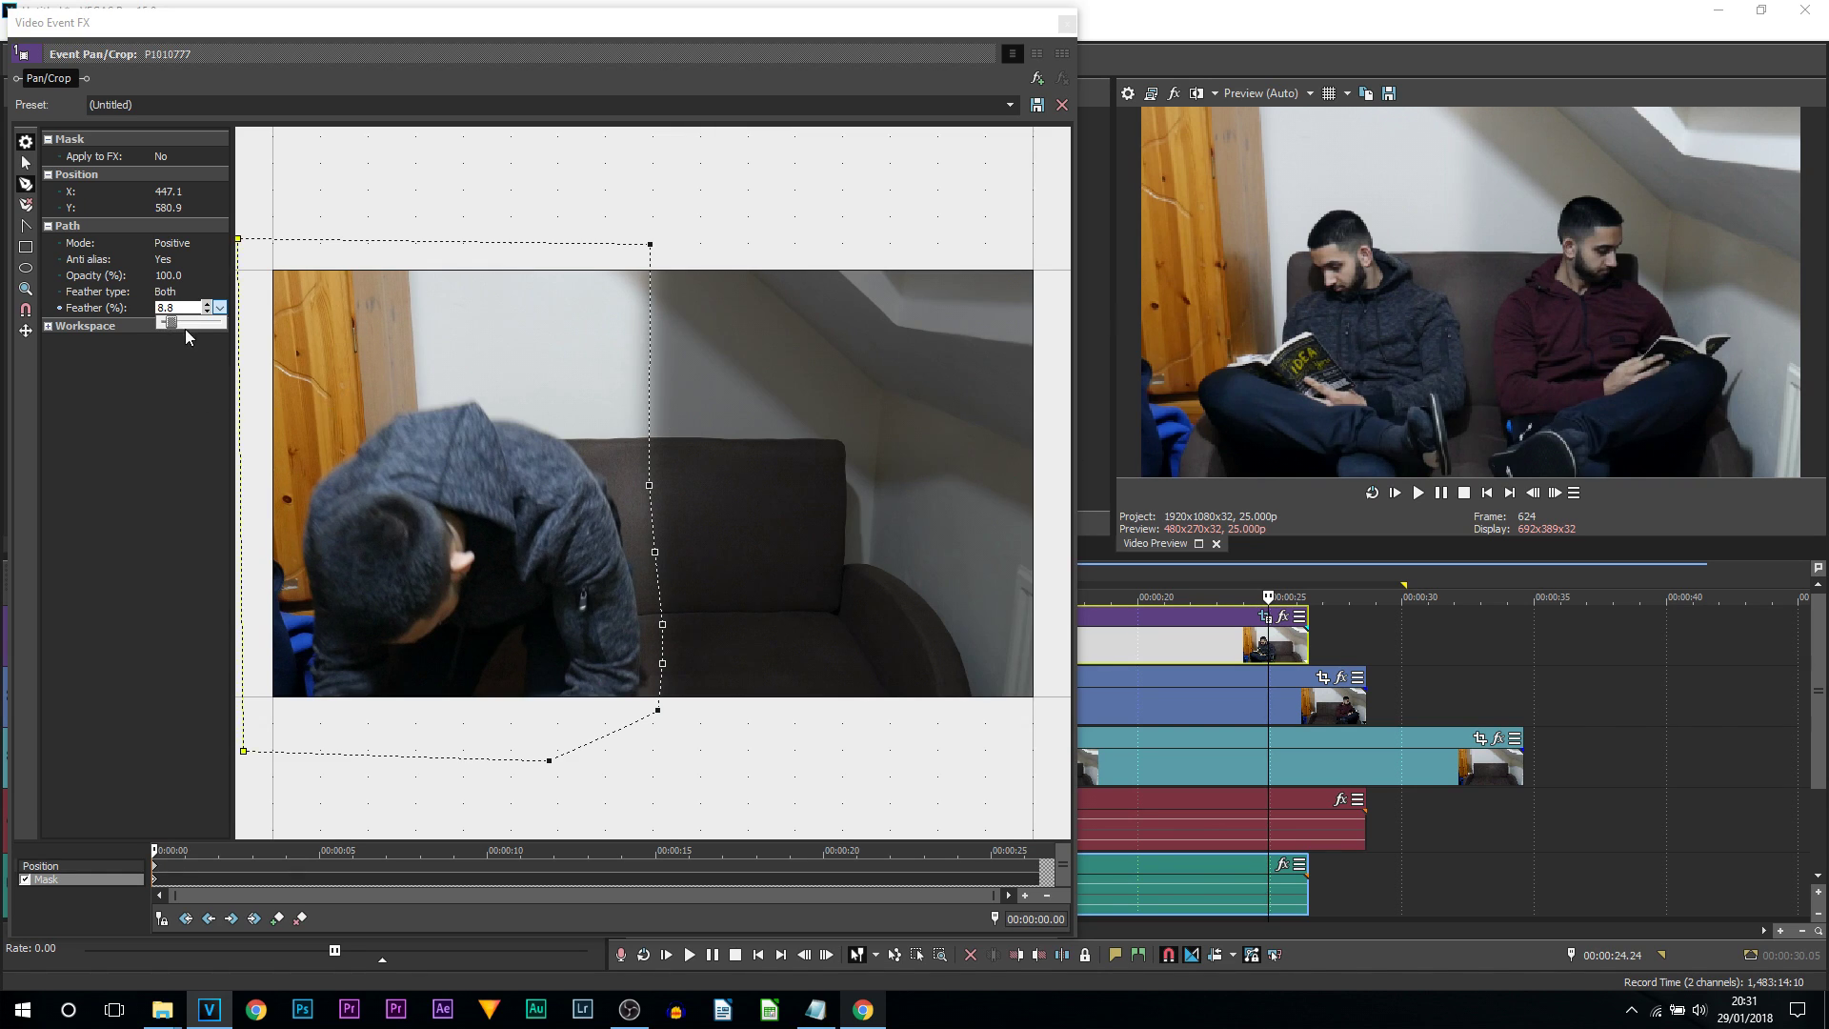
pyautogui.moveTo(174, 324); pyautogui.dragTo(299, 328)
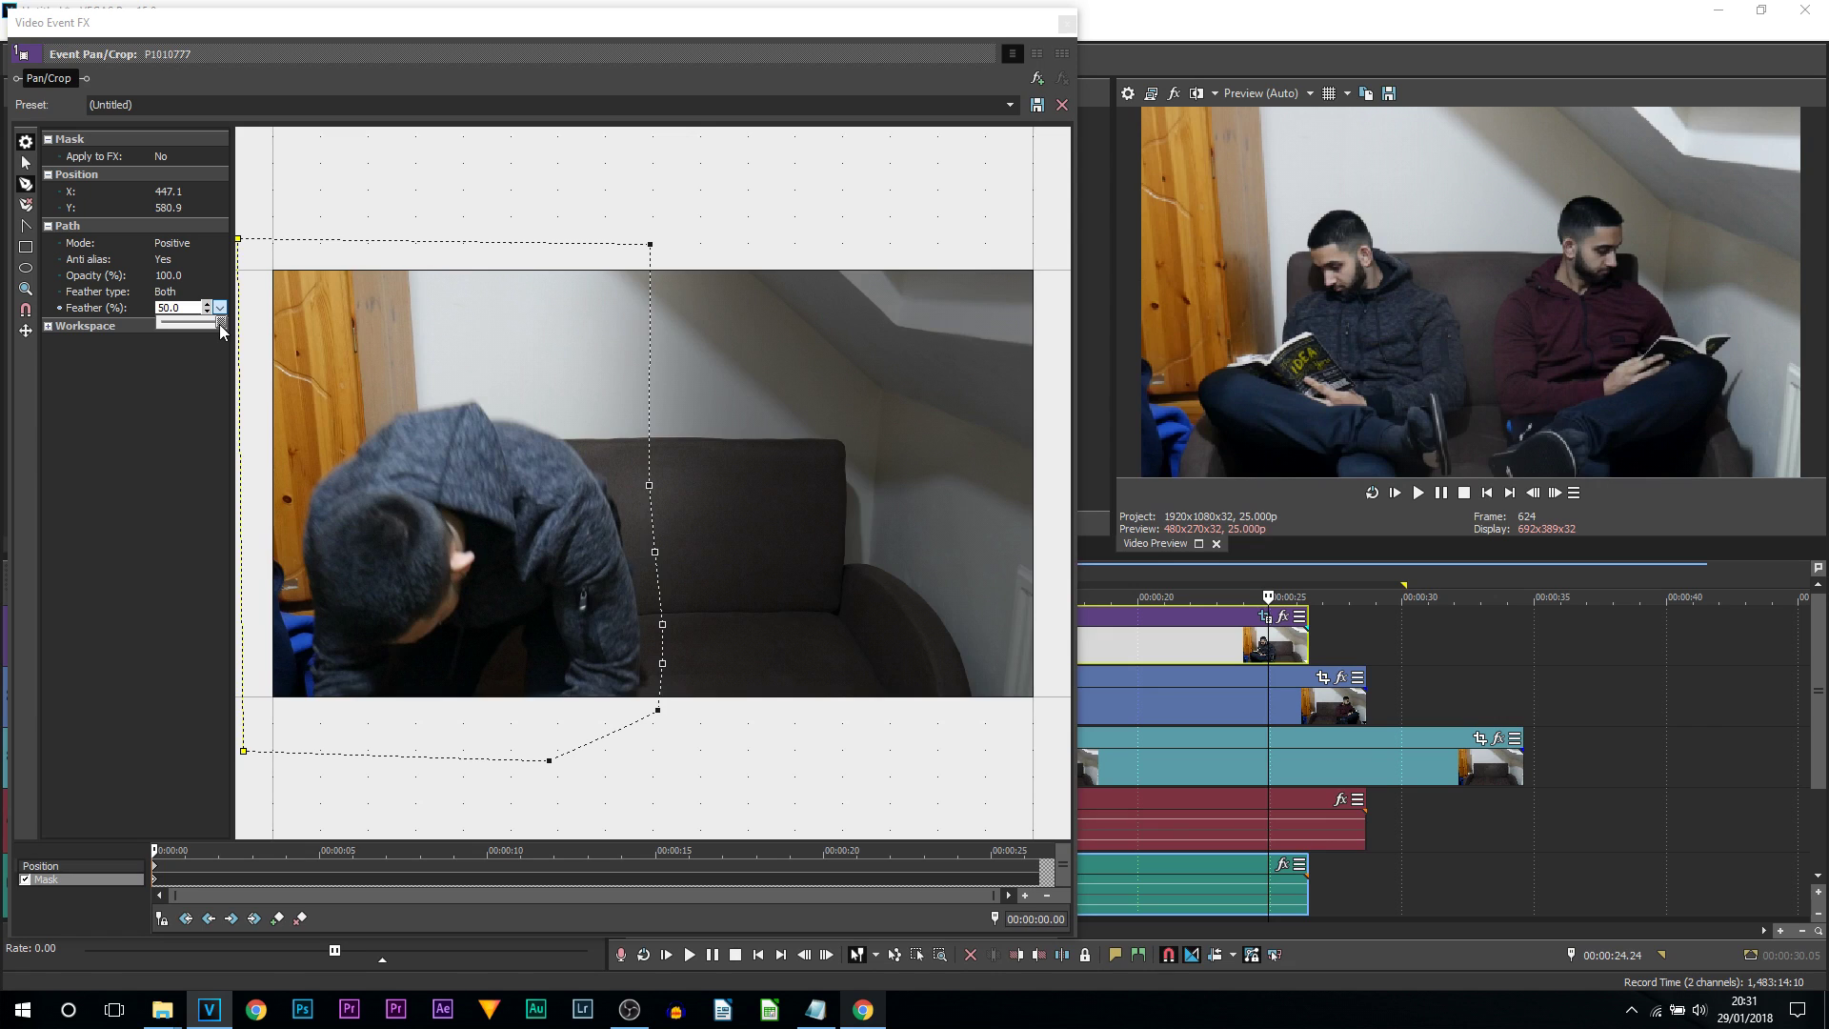
pyautogui.moveTo(221, 327); pyautogui.dragTo(188, 324)
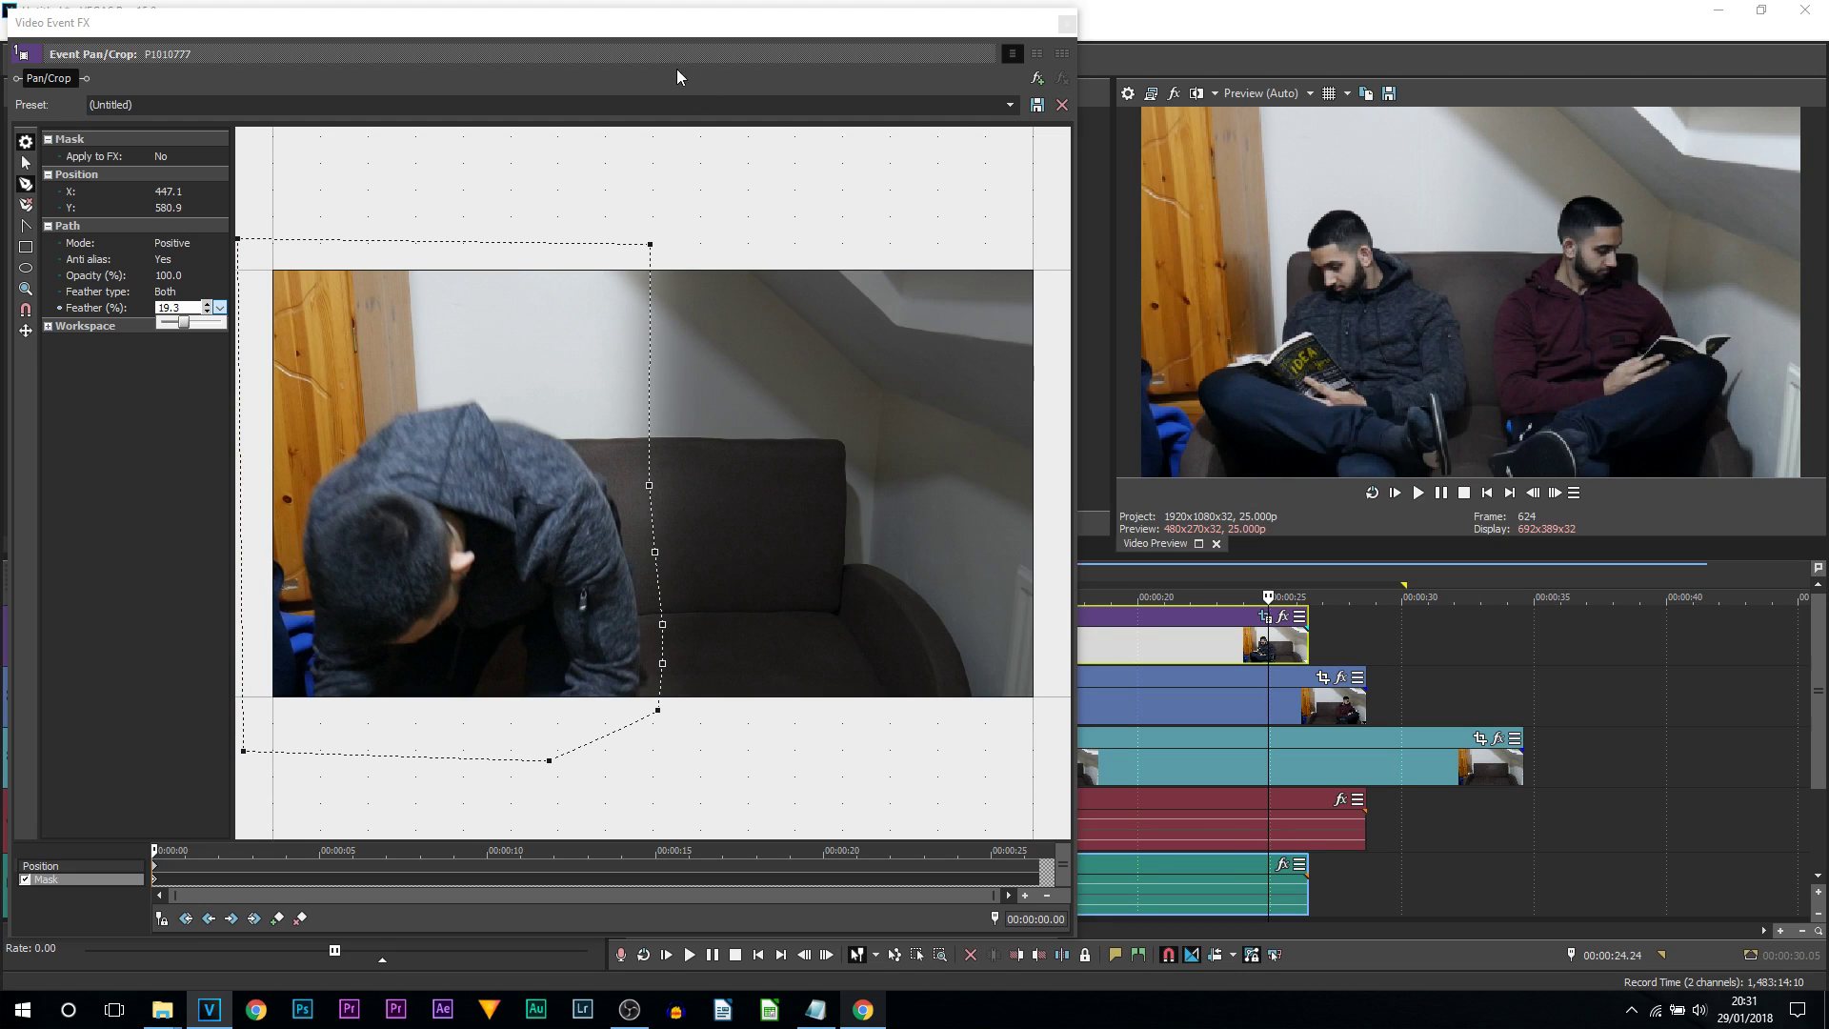
pyautogui.click(1068, 23)
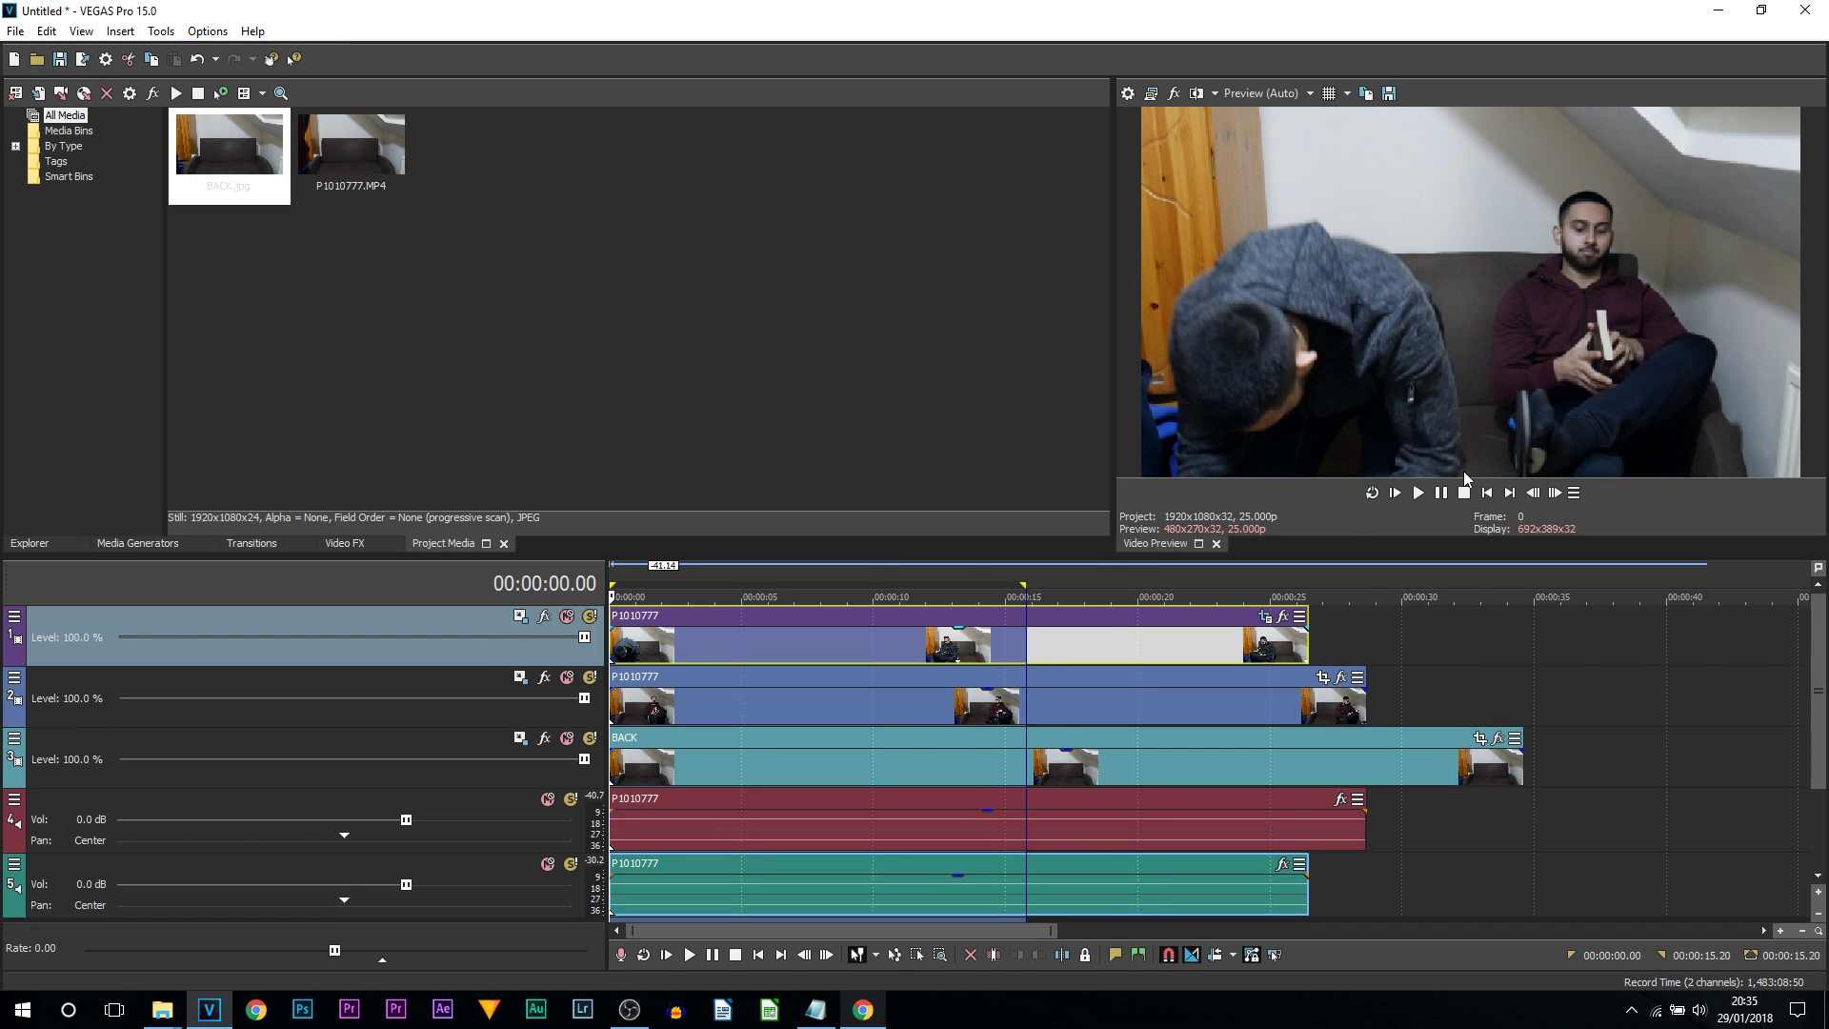
# Play the composite, park the cursor at 00:00:05.19, and list the Brightness and Contrast presets in Video FX
pyautogui.click(1444, 493)
pyautogui.click(761, 640)
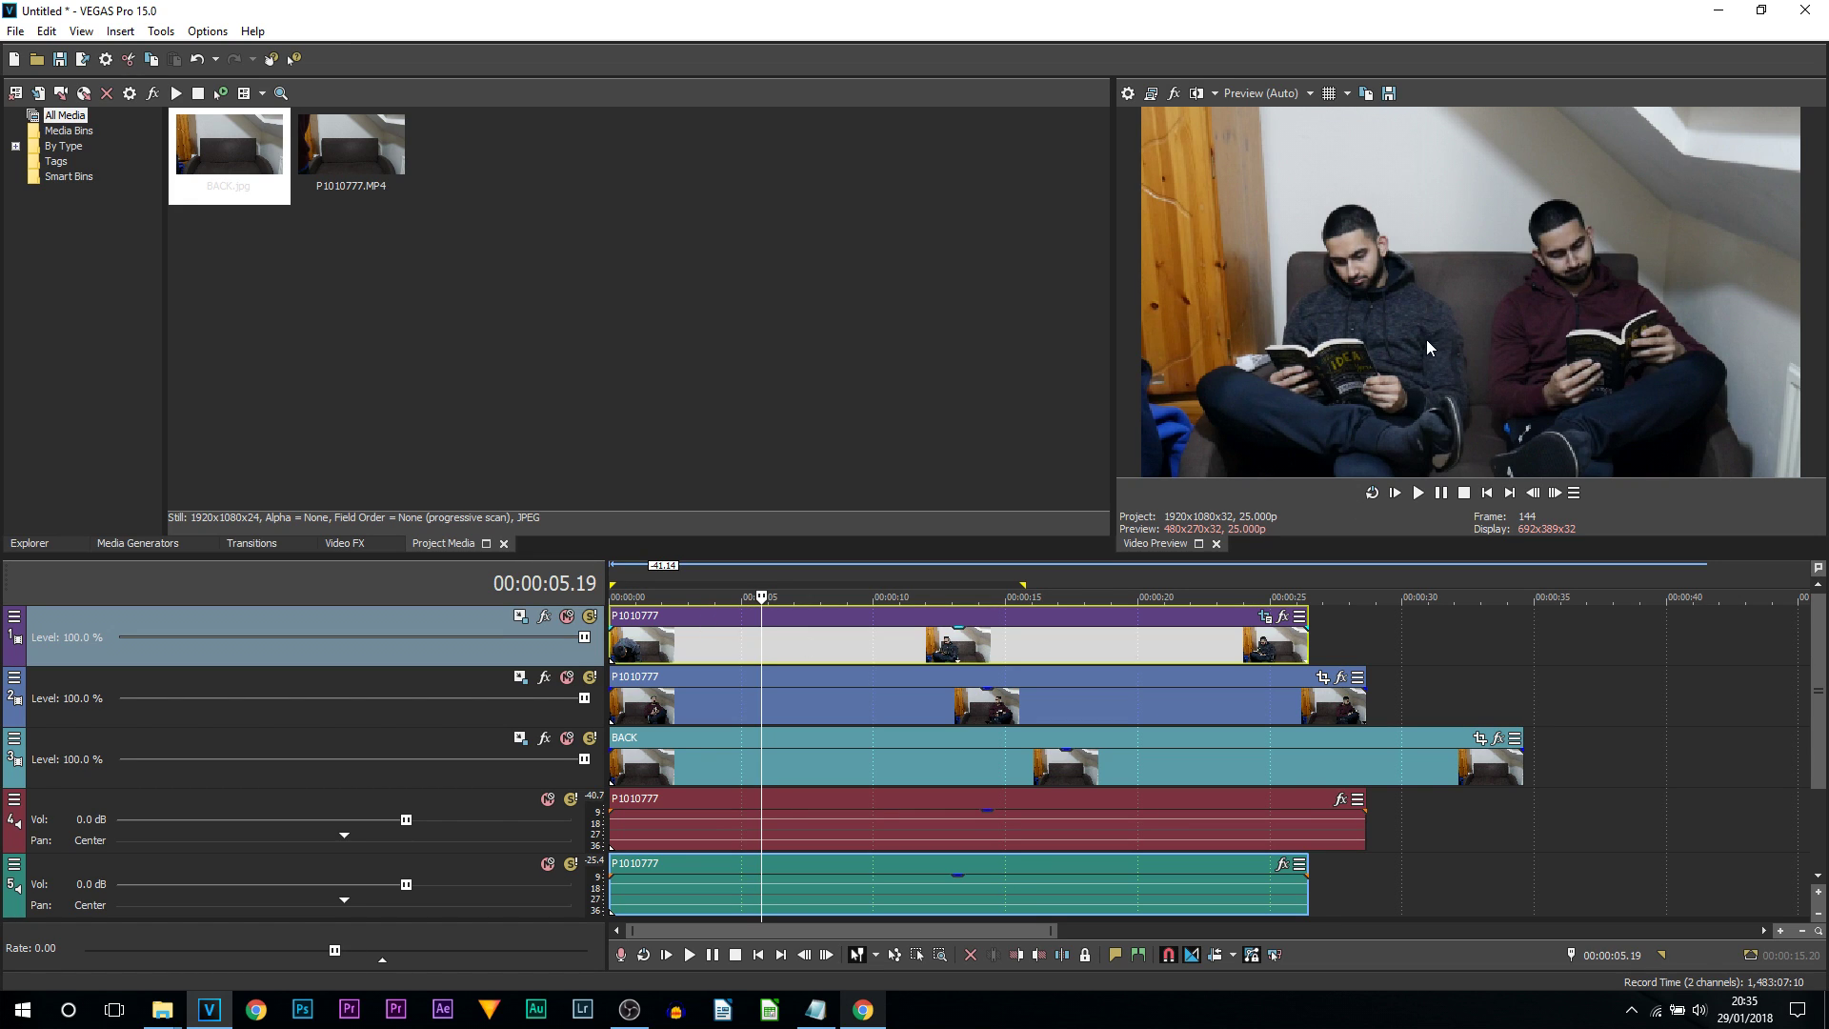
pyautogui.click(347, 543)
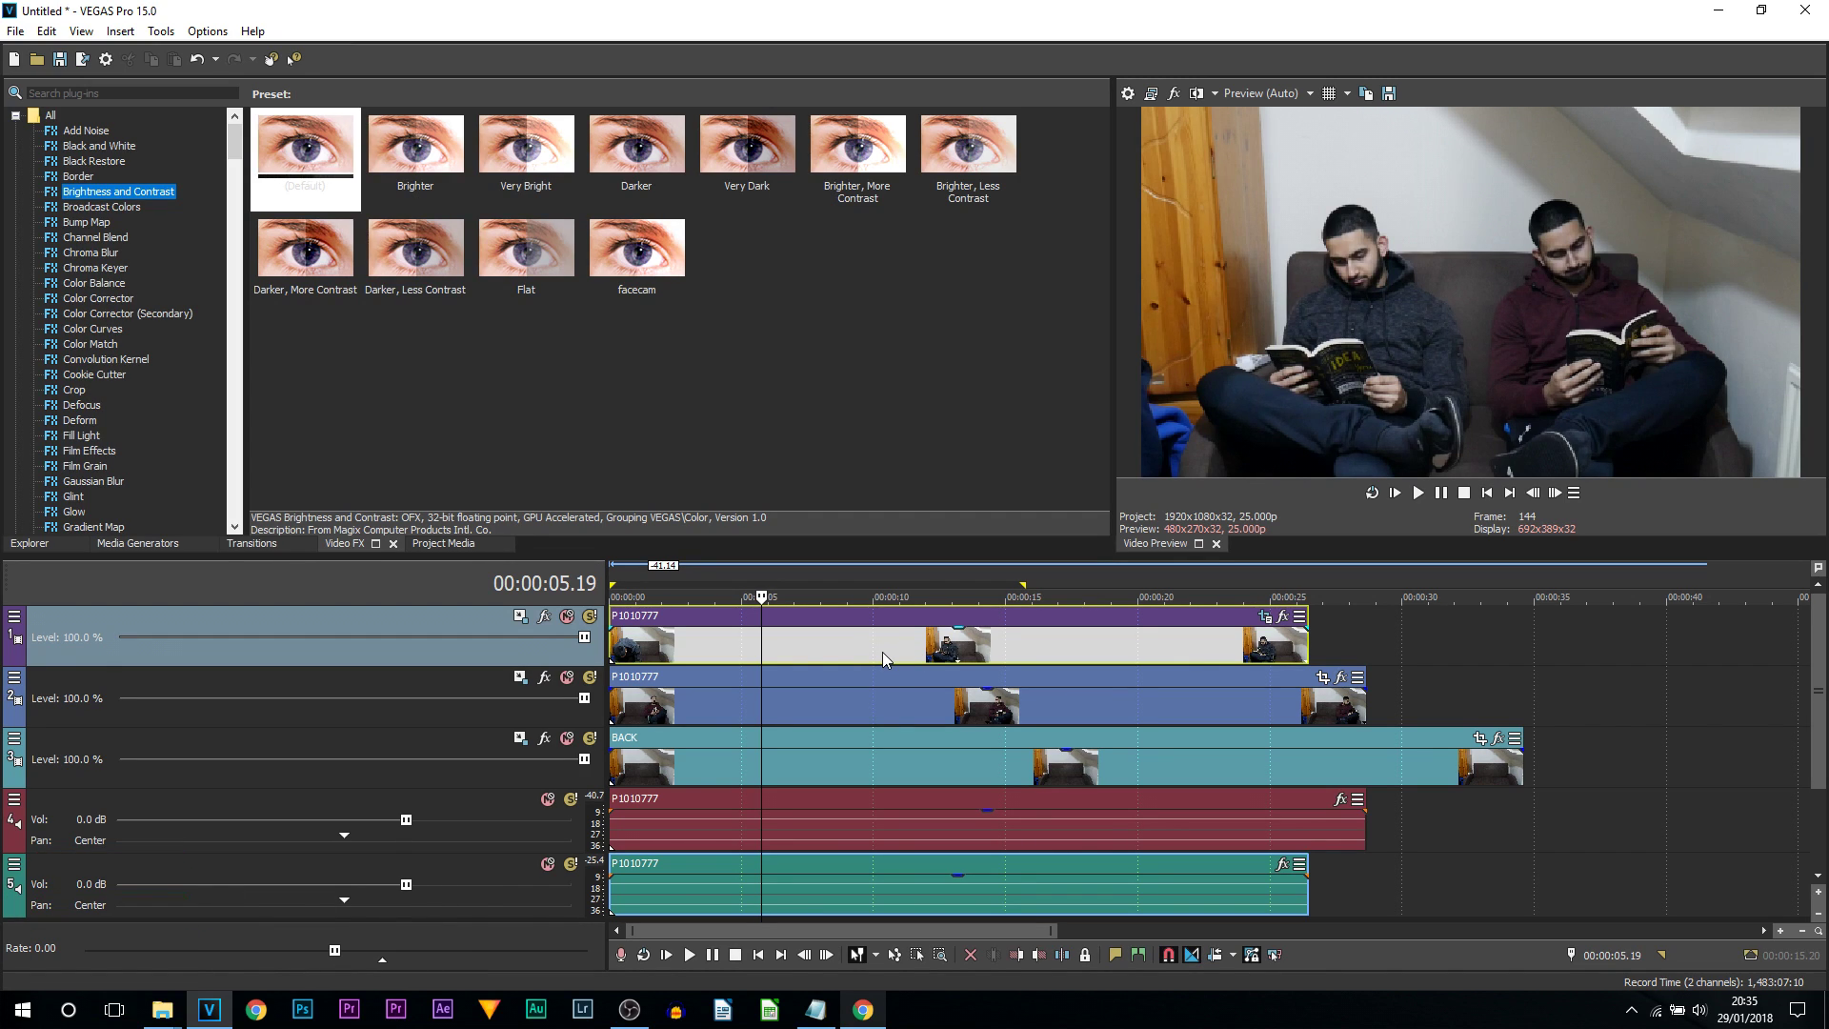
# Apply the (Default) Brightness and Contrast preset to the top event with brightness -0.075 and contrast -0.224
pyautogui.moveTo(273, 150); pyautogui.dragTo(915, 657)
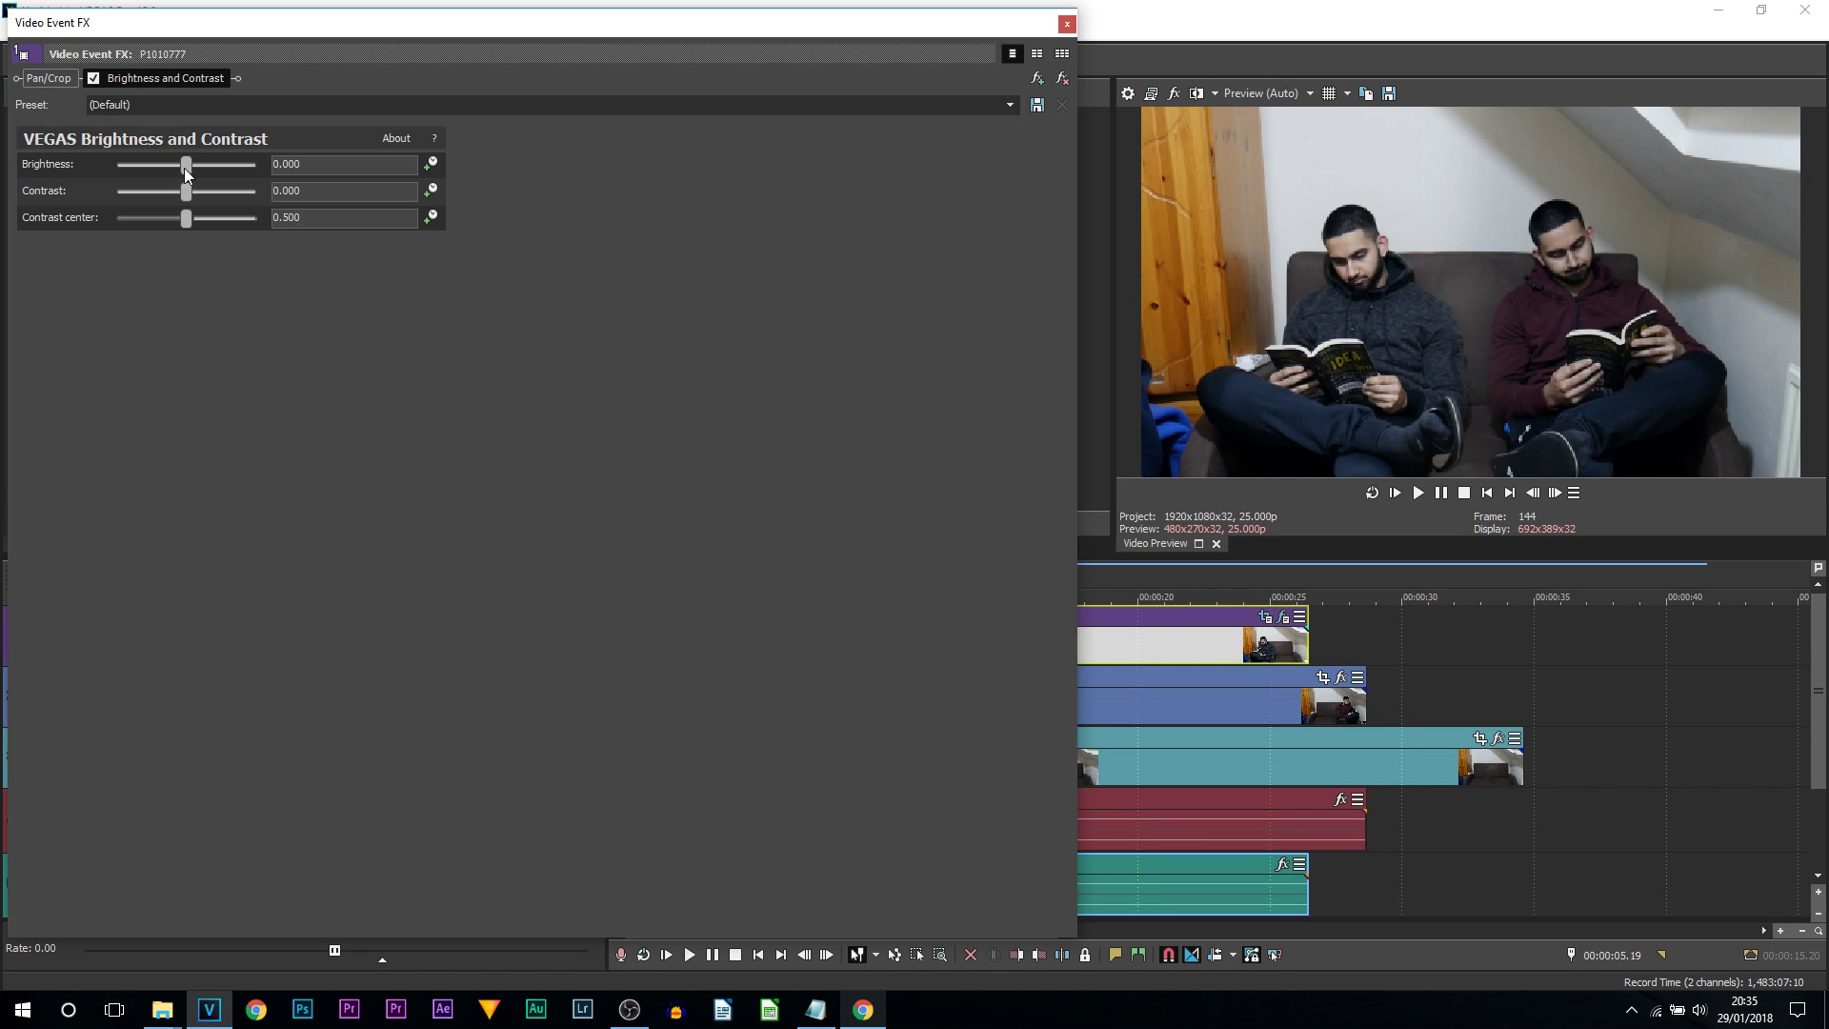
pyautogui.moveTo(183, 168)
pyautogui.mouseDown()
pyautogui.moveTo(202, 168)
pyautogui.moveTo(187, 172)
pyautogui.mouseUp()
pyautogui.moveTo(187, 194)
pyautogui.mouseDown()
pyautogui.moveTo(207, 196)
pyautogui.moveTo(181, 203)
pyautogui.mouseUp()
pyautogui.click(1066, 23)
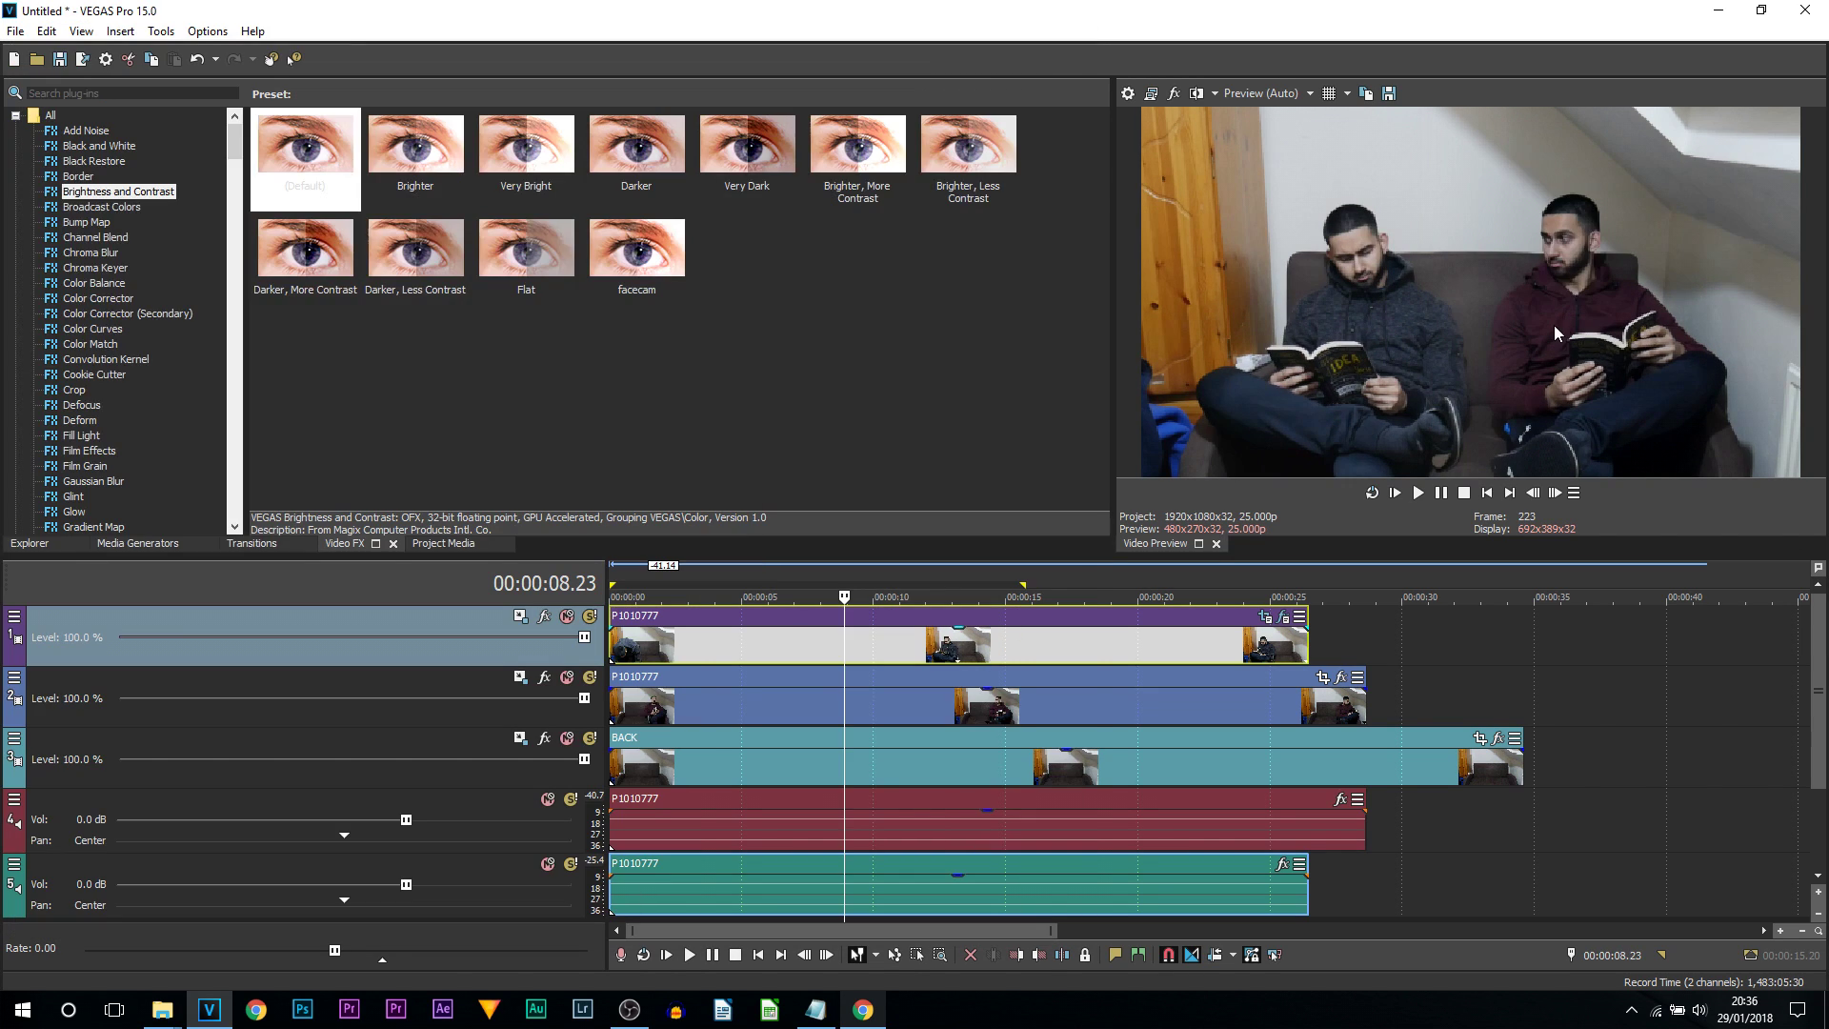